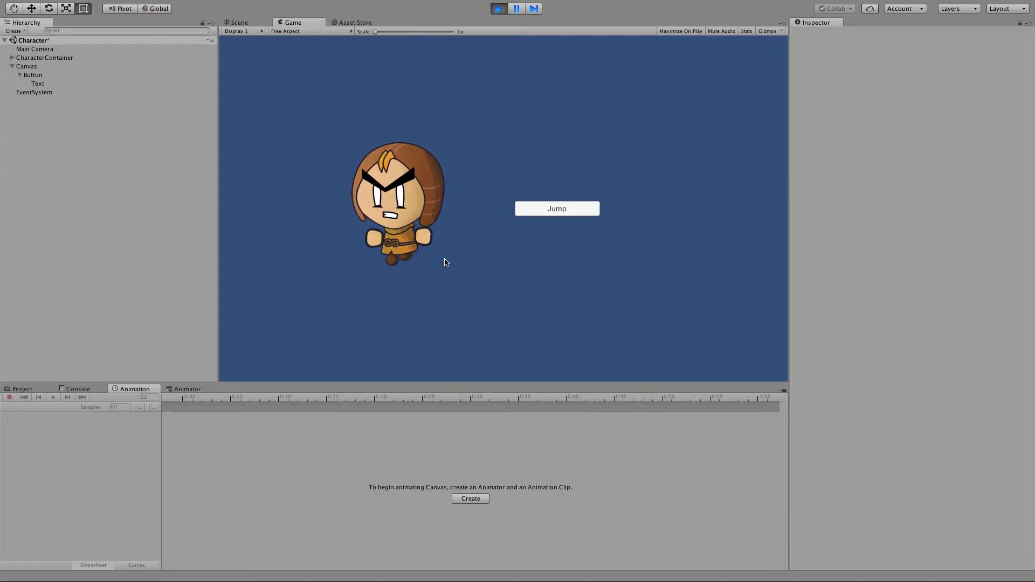
Test the Jump button repeatedly in the running game to preview the character's jump animation
click(539, 215)
click(549, 213)
click(550, 211)
click(550, 211)
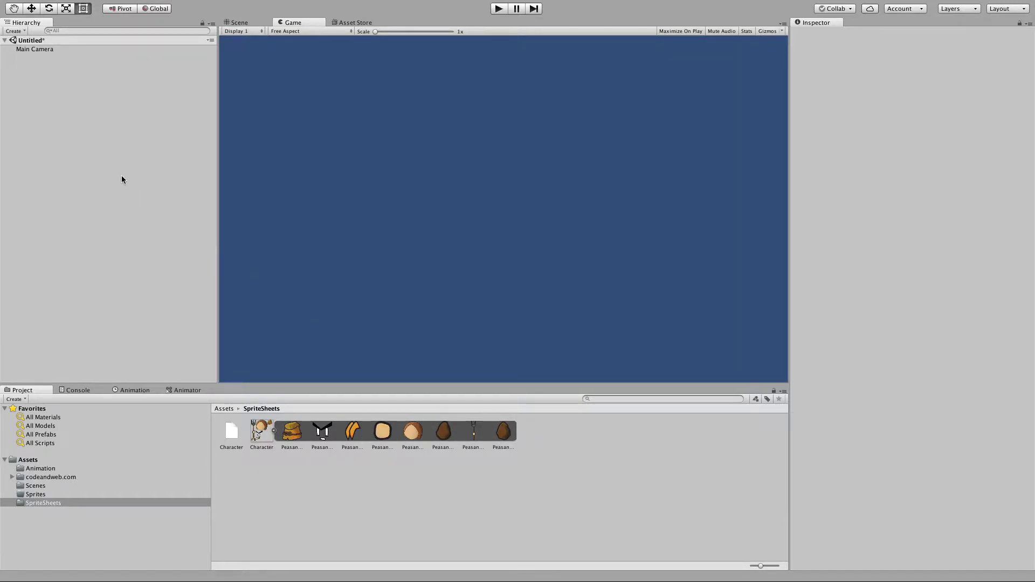
Create an empty game object named Character at the root of the scene
right_click(65, 138)
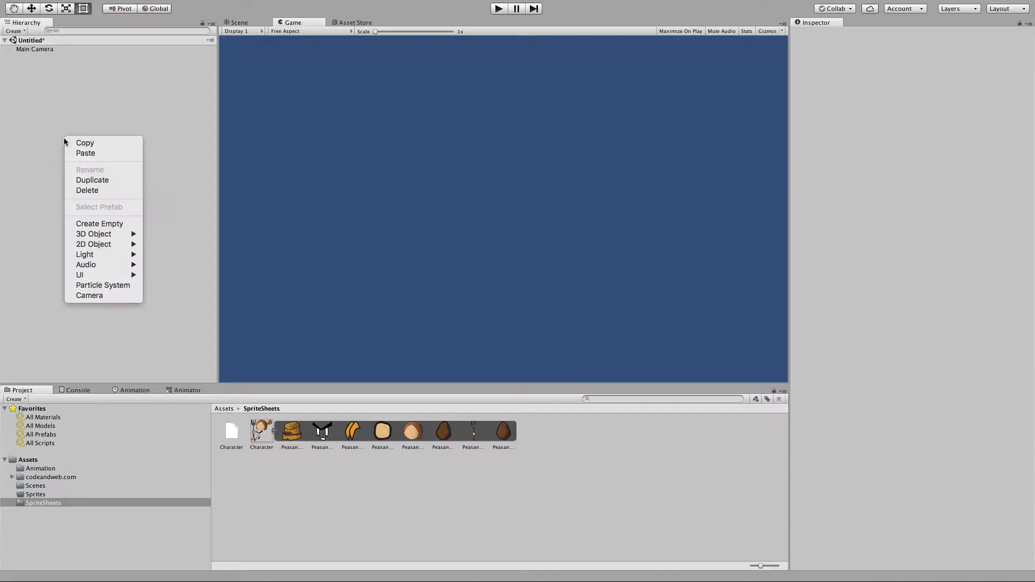
click(97, 223)
text(Character)
key(Return)
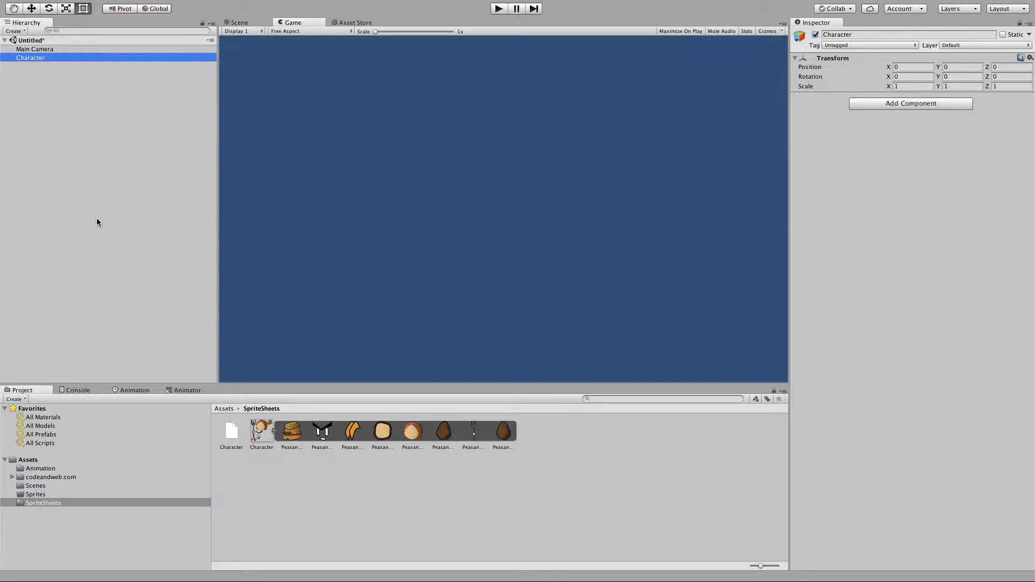
Add an empty child object named Head under Character and duplicate it as a sibling named Body
right_click(31, 56)
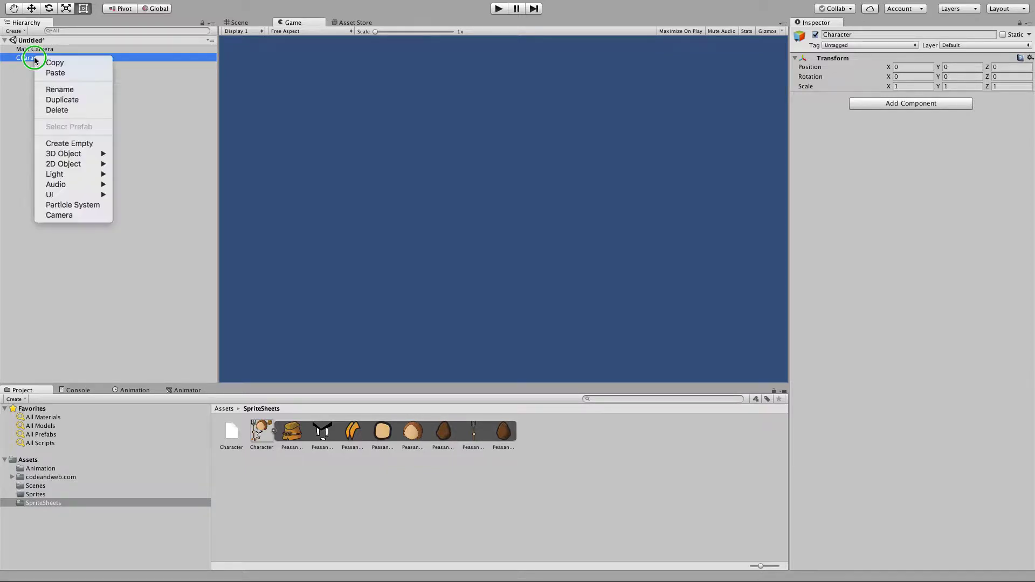
click(70, 143)
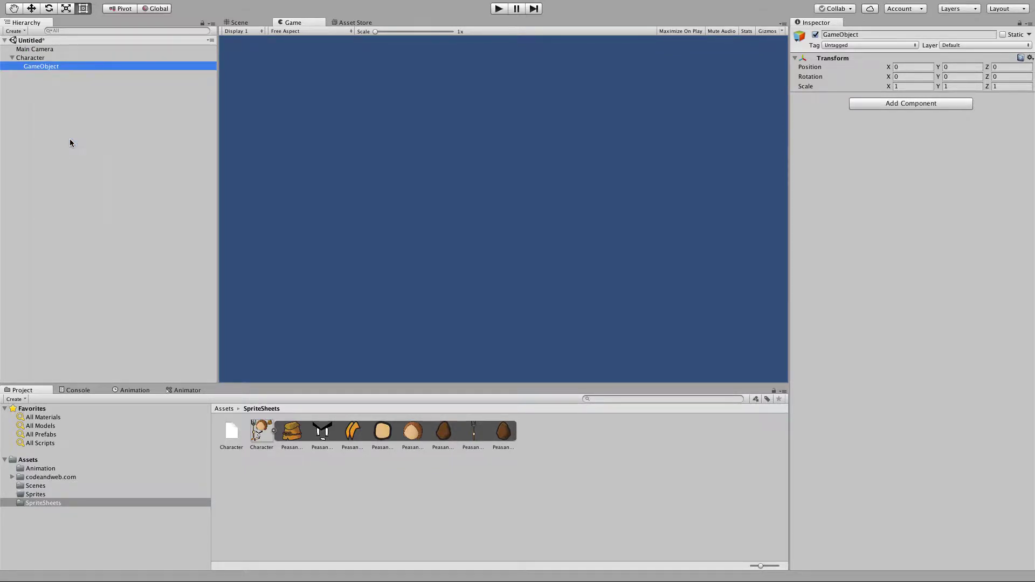
key(Return)
text(Head)
key(Return)
key(super+d)
click(38, 74)
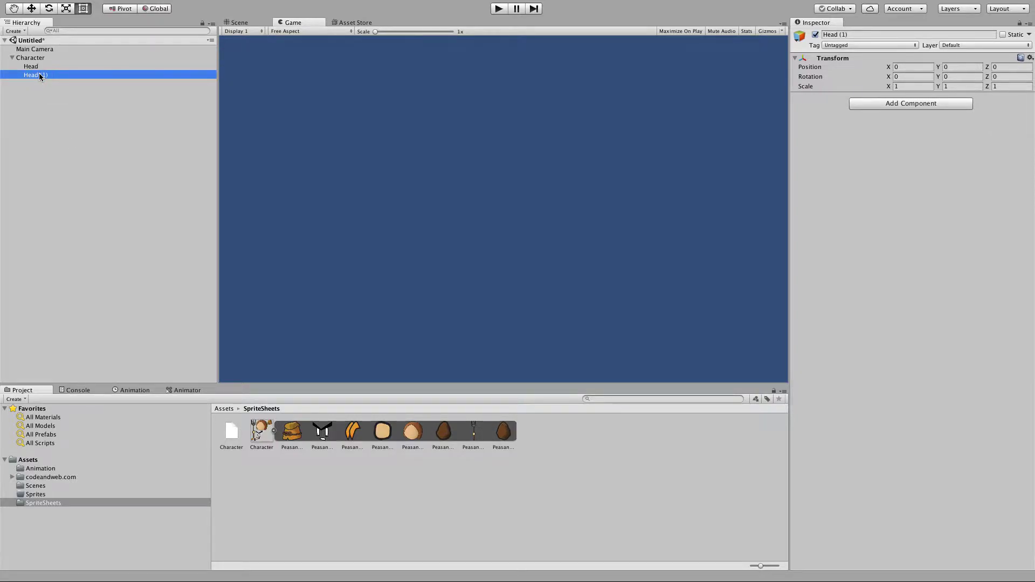
text(Body)
key(Return)
Add an empty child object named LeftLeg under Body and duplicate it as RightLeg
right_click(30, 75)
click(50, 163)
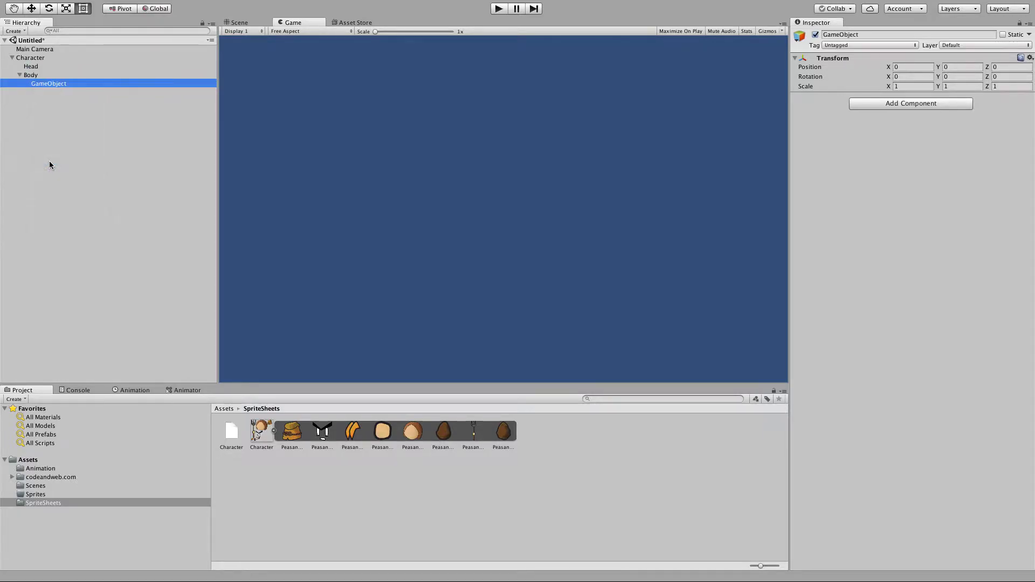
key(Return)
text(LeftLeg)
key(Return)
key(super+d)
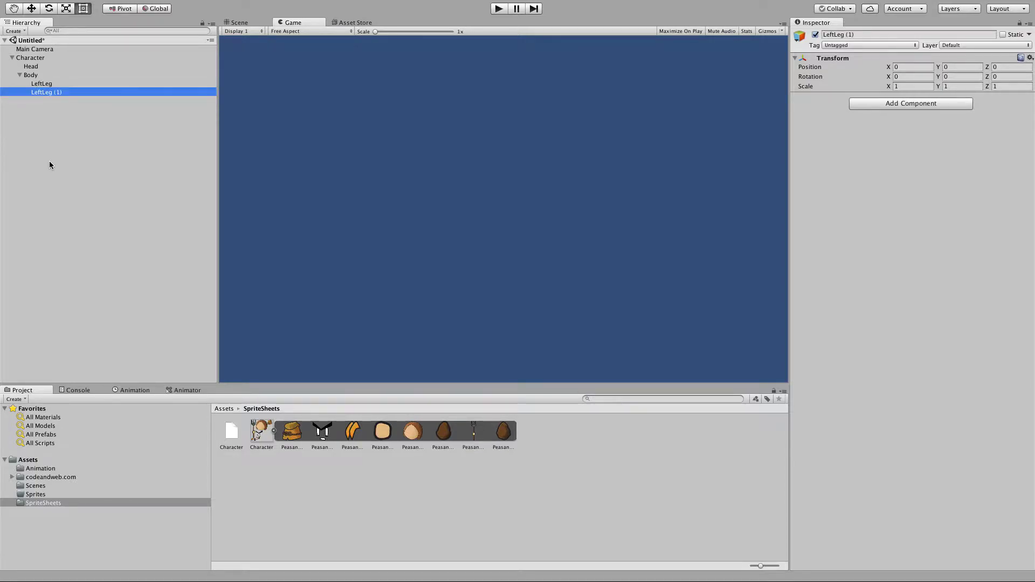
key(Return)
text(RightLeg)
key(Return)
Duplicate the leg object to add two more children of Body, named LeftArm and RightArm
key(super+d)
key(Return)
text(KL)
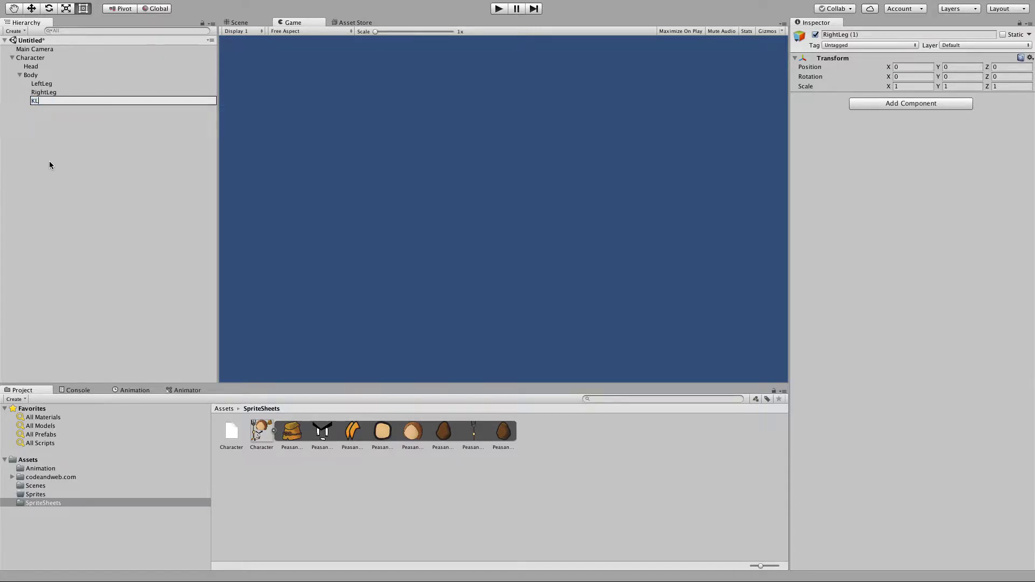
text(eftArm)
key(Return)
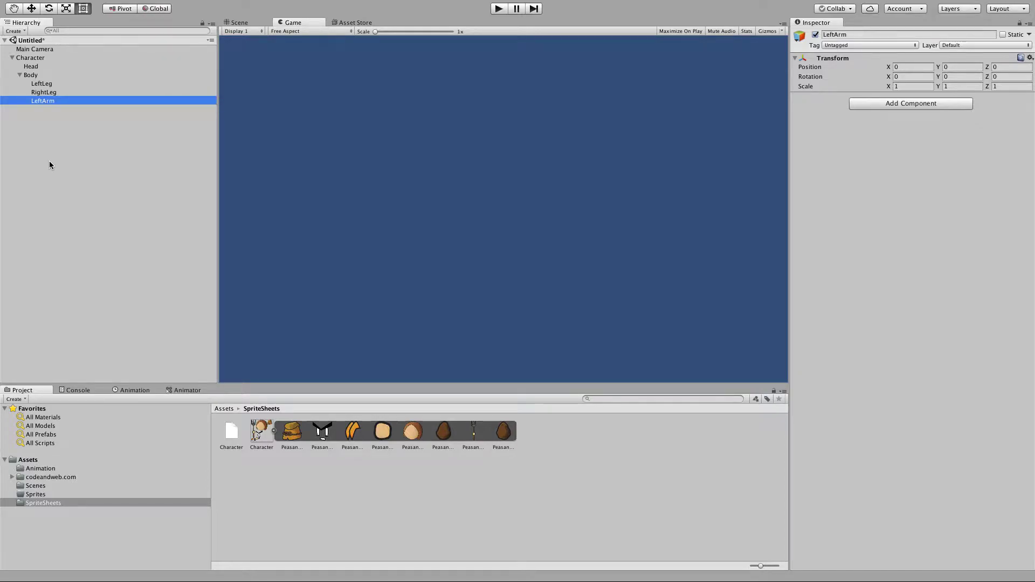
key(super+d)
key(Return)
text(Right)
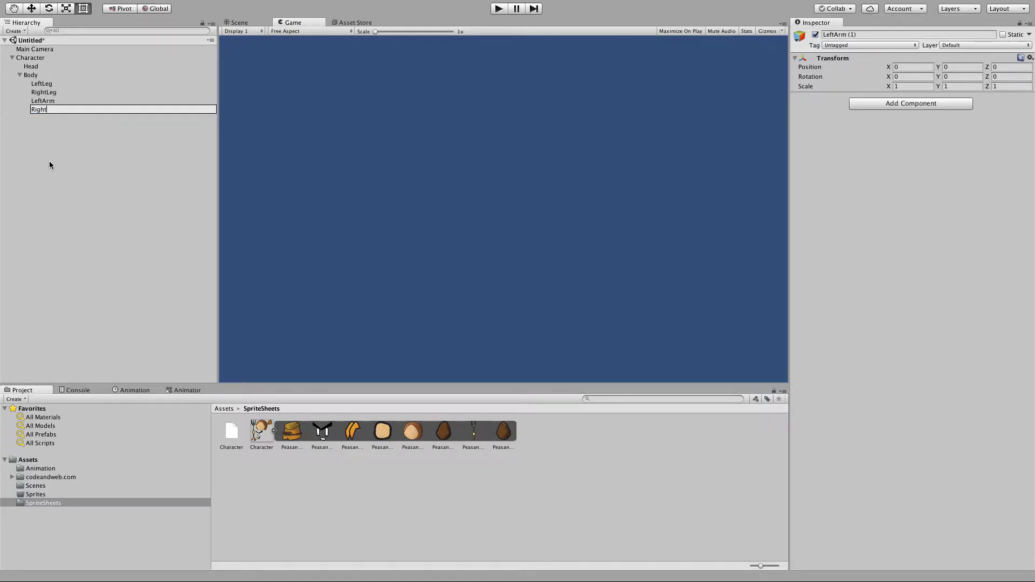
text(Arm)
key(Return)
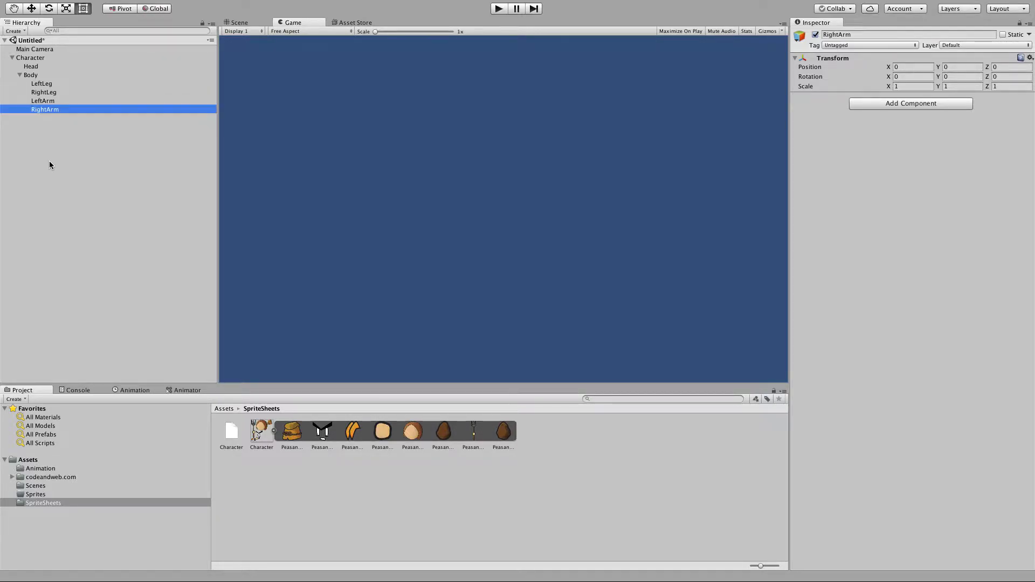
Add an empty child object named Face under Head and duplicate it as Hair
right_click(42, 66)
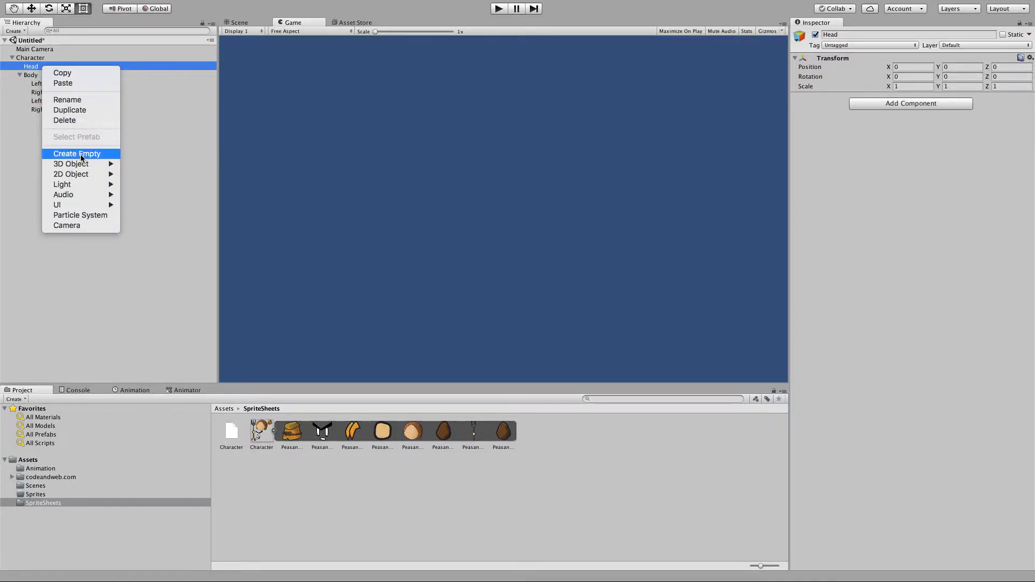
click(80, 155)
text(Face)
key(Return)
key(super+d)
key(Return)
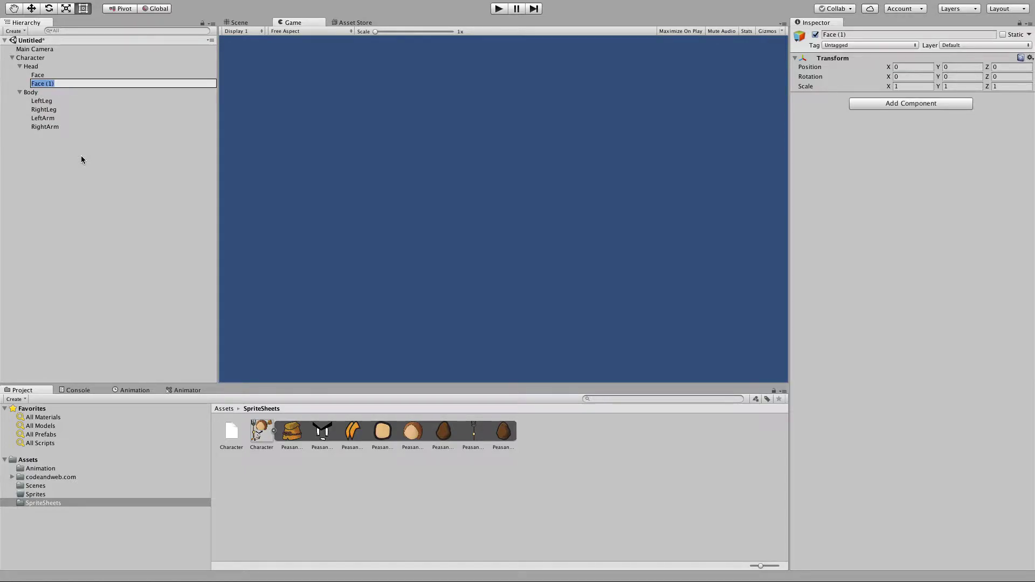
text(Hair)
key(Return)
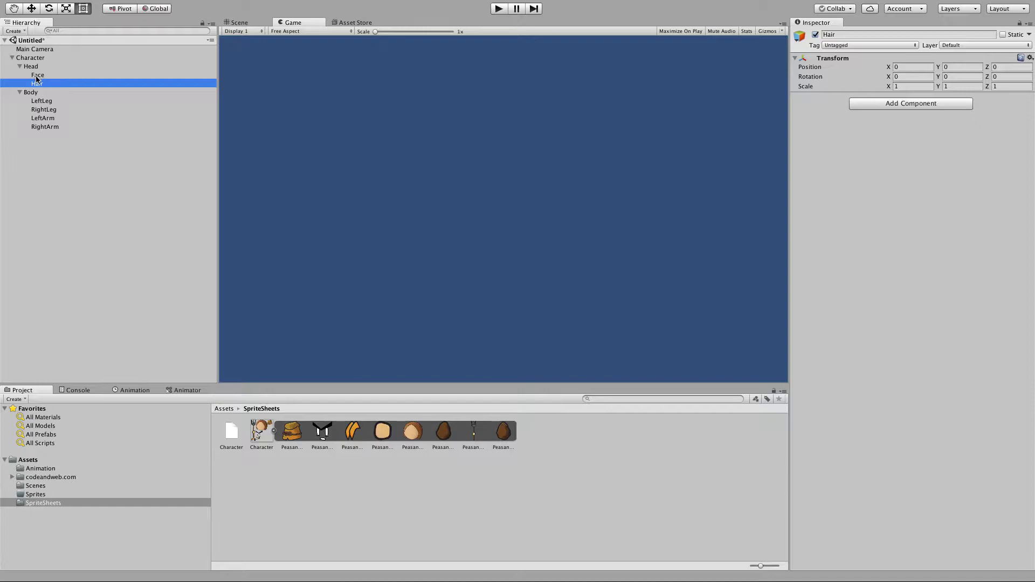
Add a Sprite Renderer to the Body object and assign it the Peasant_Body sprite
click(31, 93)
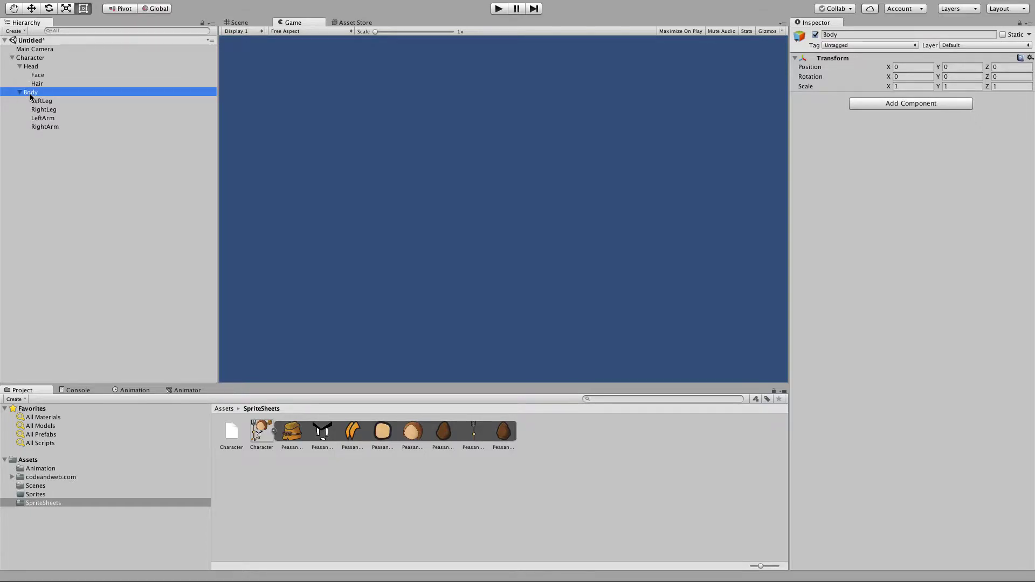
click(868, 104)
click(875, 164)
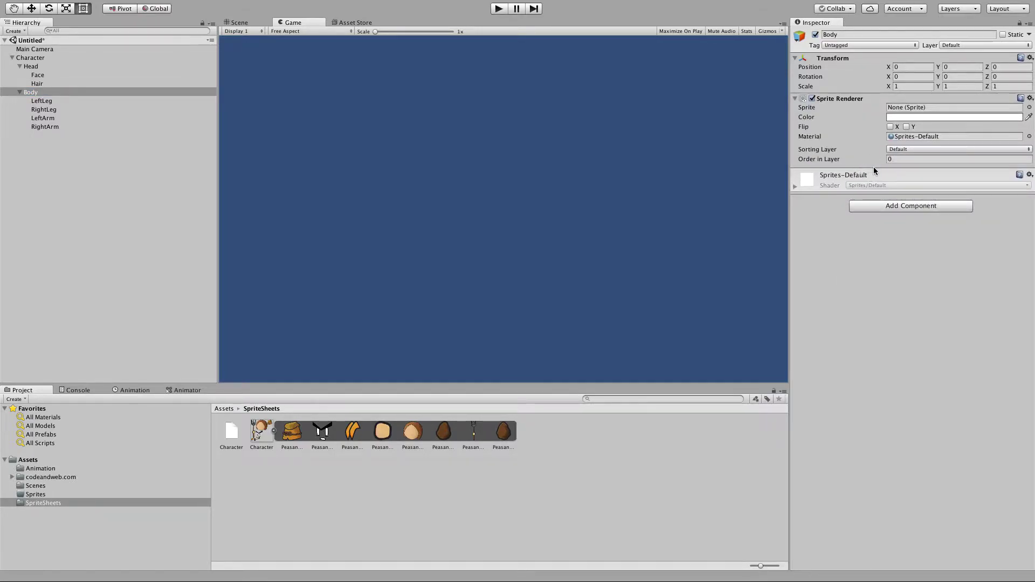
click(1029, 107)
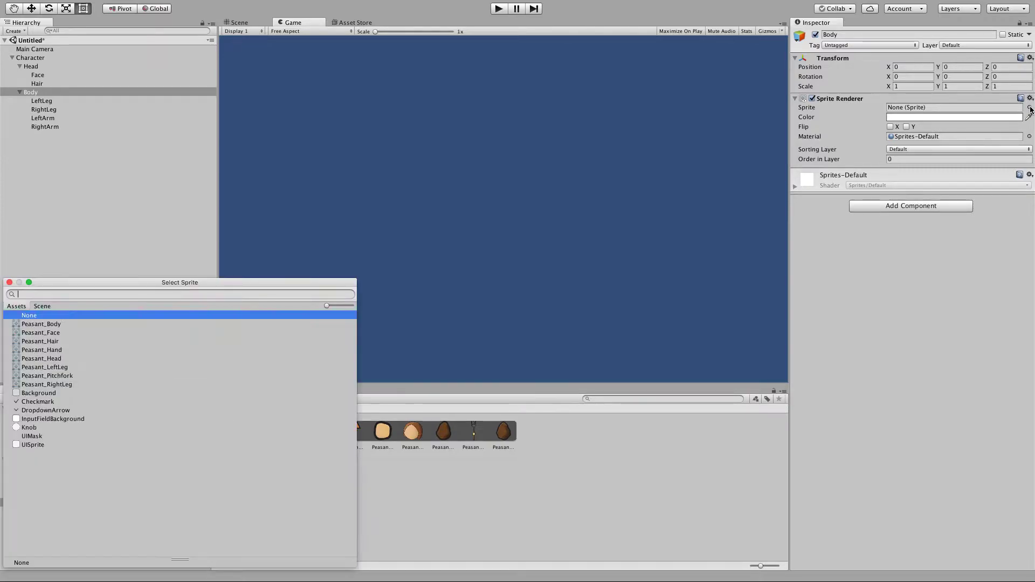
double_click(54, 325)
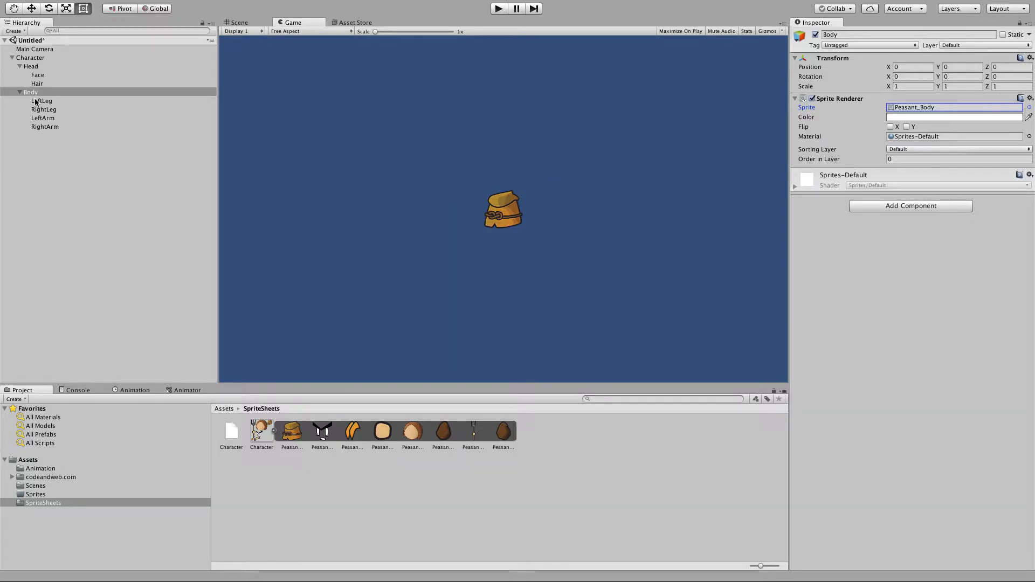
Inspect the Sprite Renderer settings of the Head, Face, LeftLeg and RightLeg objects
click(32, 67)
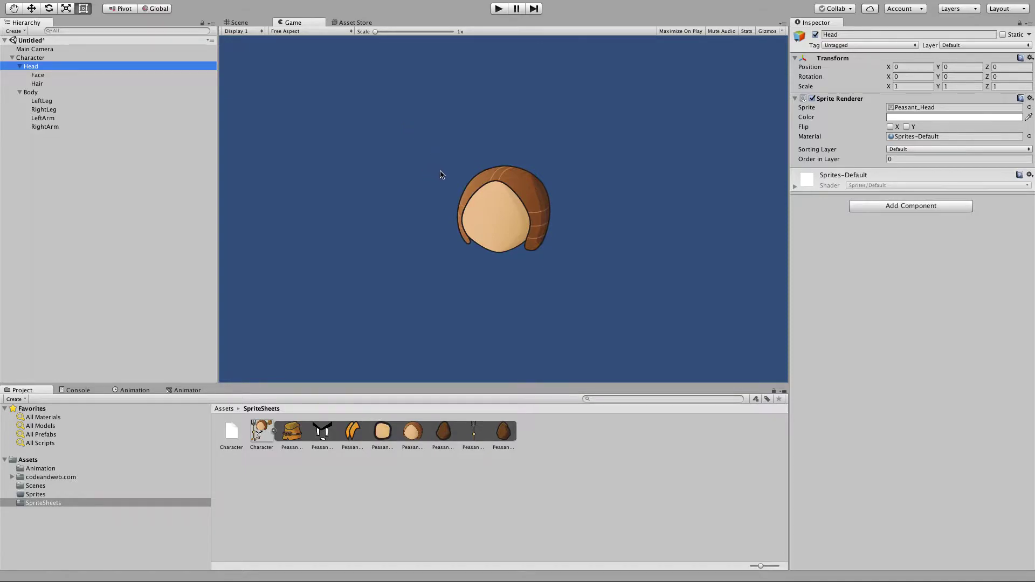
click(56, 77)
click(56, 68)
click(48, 102)
shift+click(49, 108)
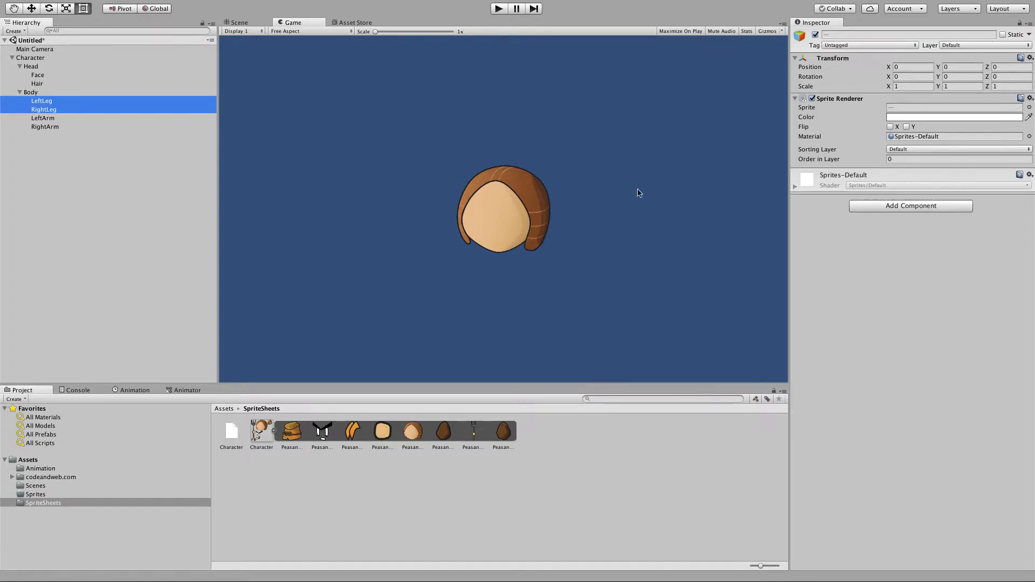
Set the sprite order in layer to 1 for Body and to 2 for both LeftArm and RightArm
click(48, 93)
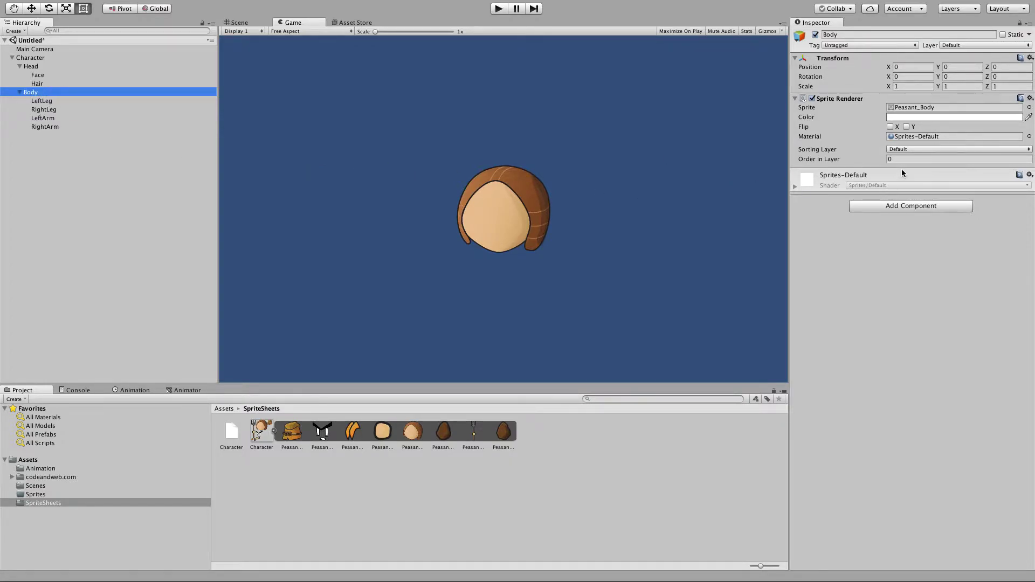
click(901, 159)
text(1)
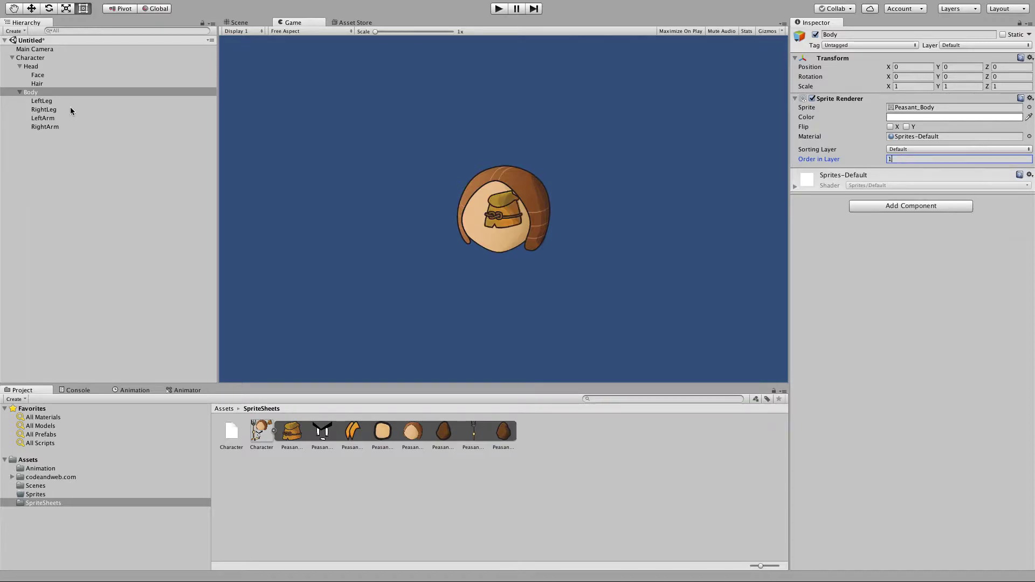
click(60, 120)
shift+click(57, 127)
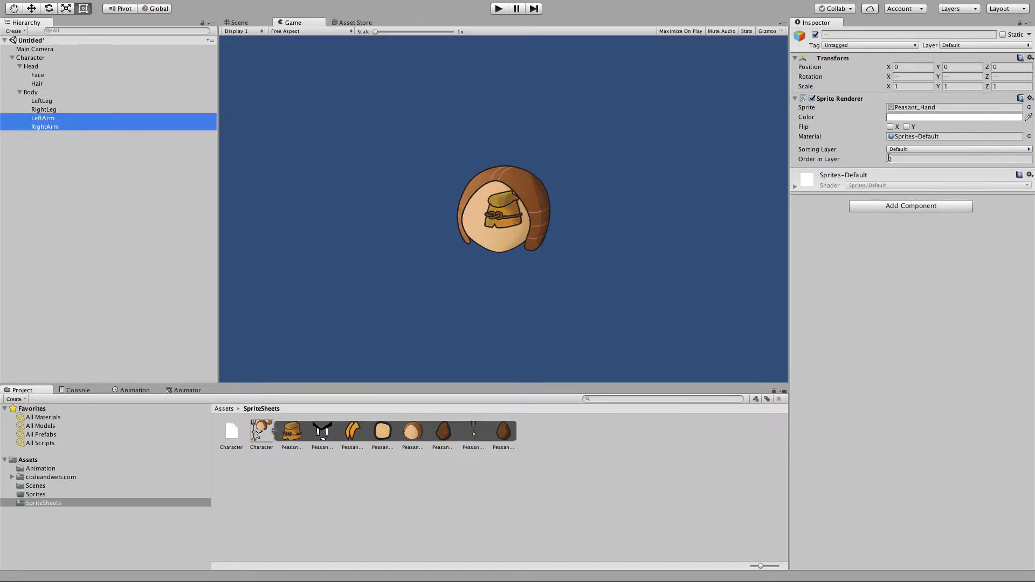
click(901, 161)
text(2)
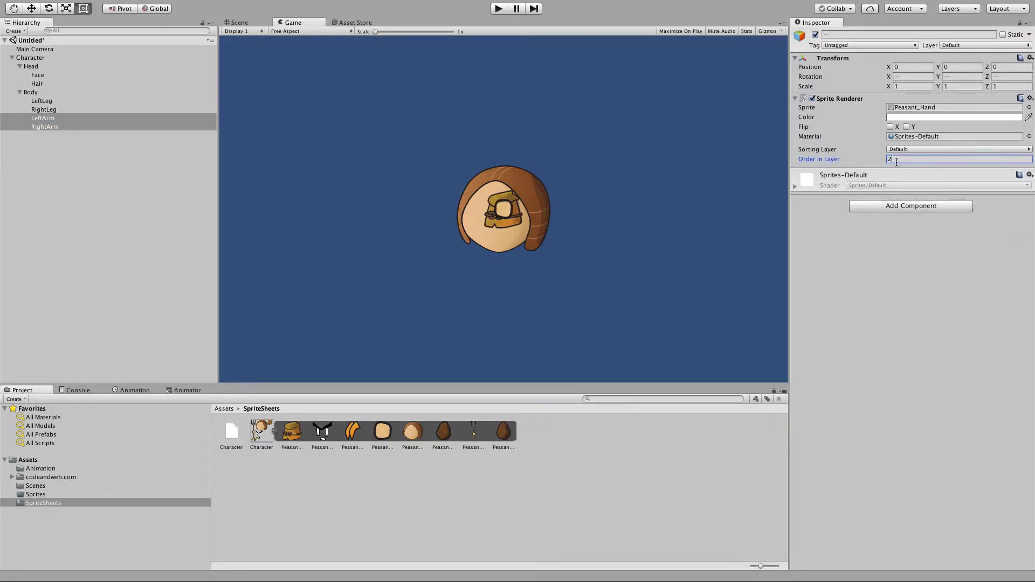
Set the sprite order in layer to 3 for Head and to 4 for both Face and Hair
click(31, 68)
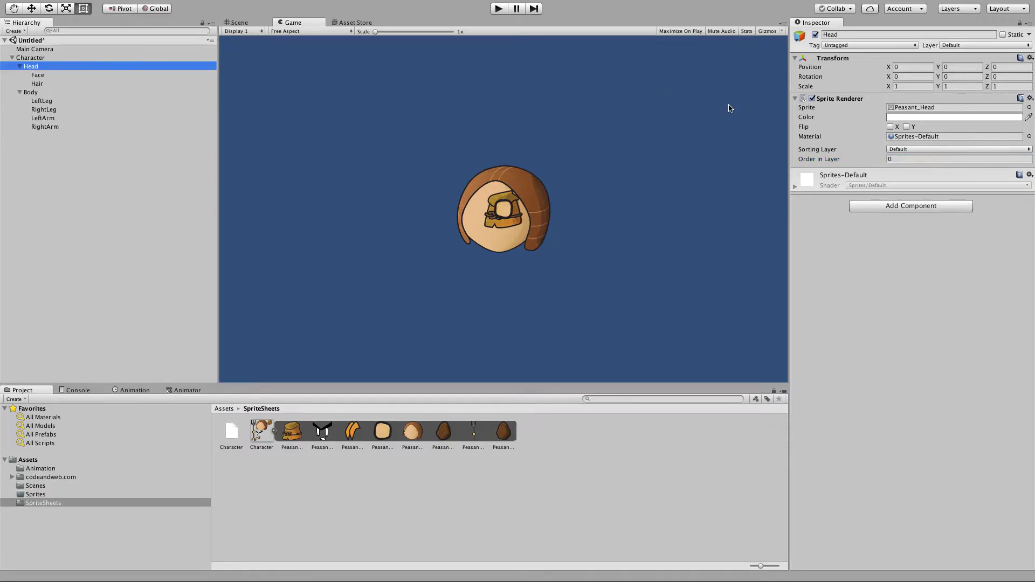
click(908, 160)
text(3)
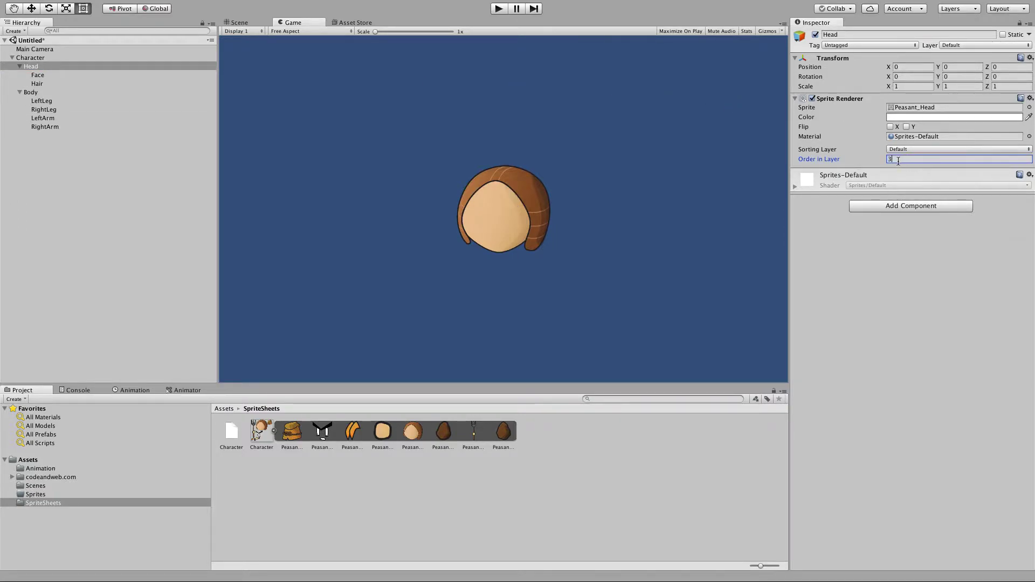
click(38, 75)
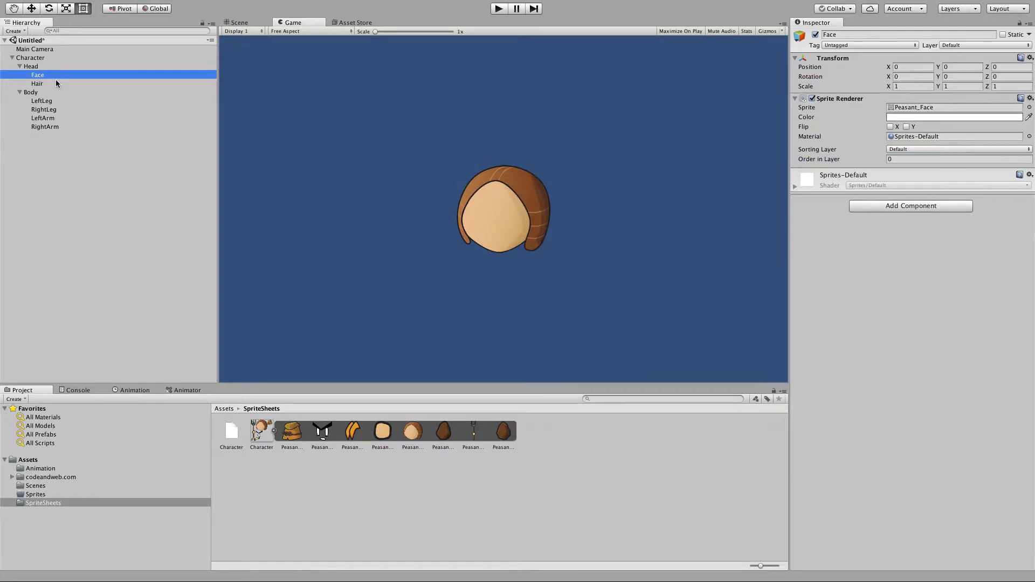
shift+click(37, 83)
click(907, 159)
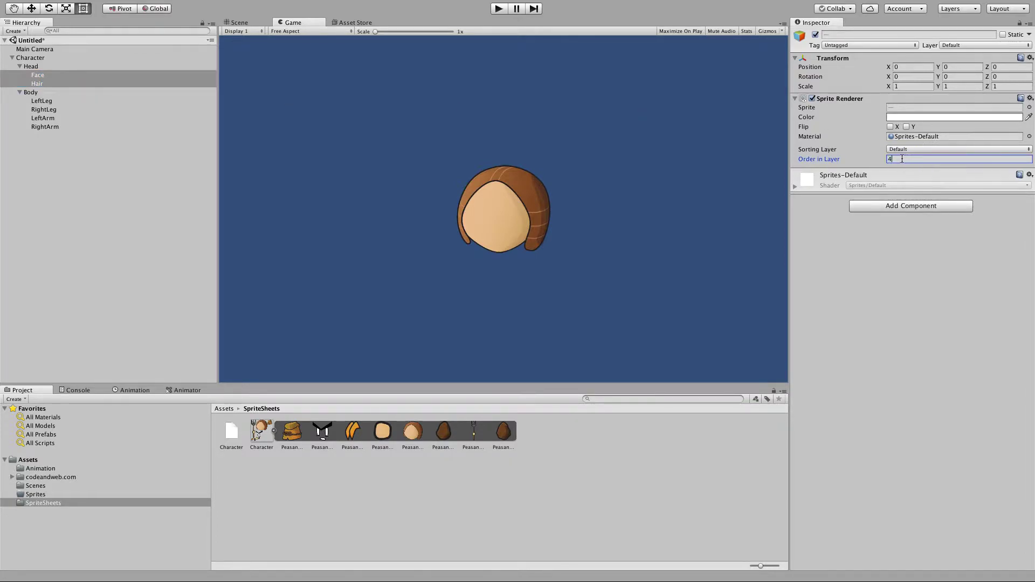
text(4)
click(108, 127)
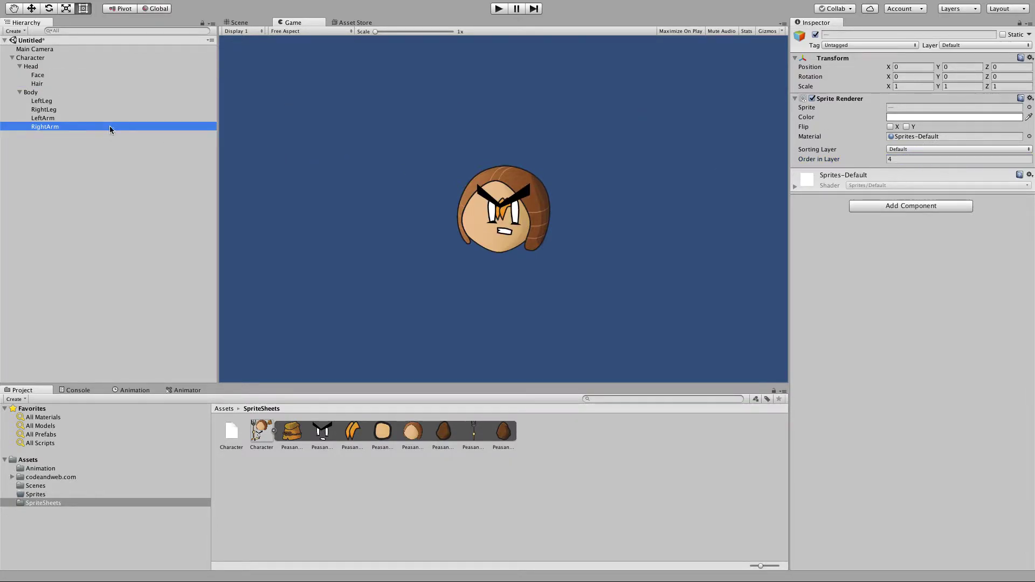
Move the Head object up to a Y position of 1.5 so it sits above the body
click(39, 67)
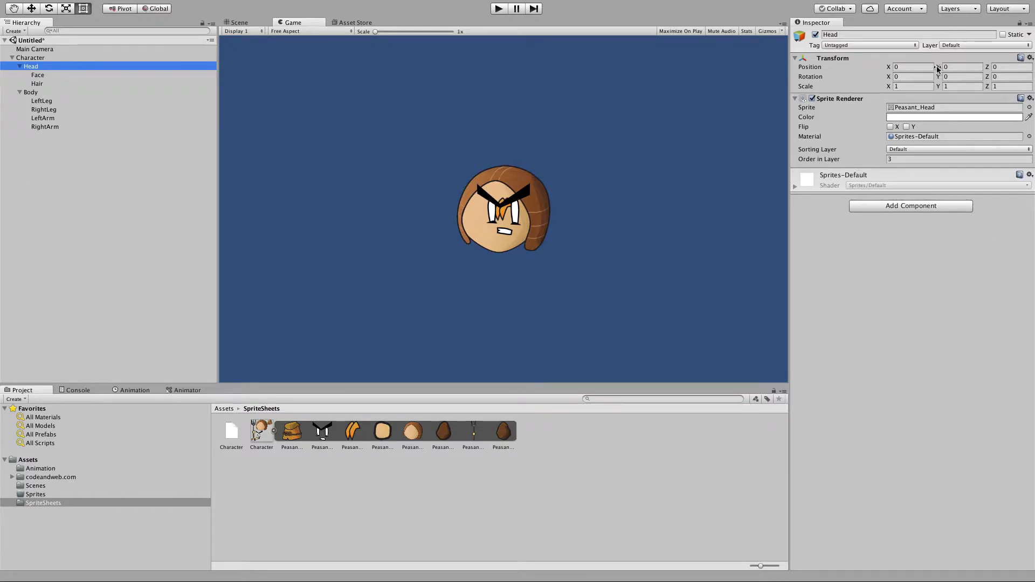
drag(938, 68, 936, 62)
click(104, 149)
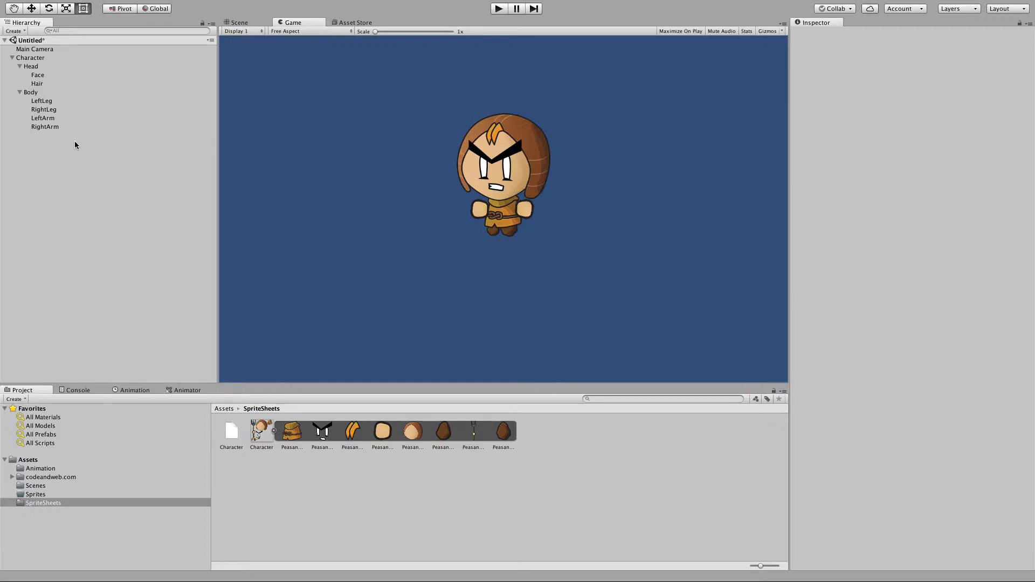
Review the transform and sprite settings of the Head, Body and Hair objects
click(29, 66)
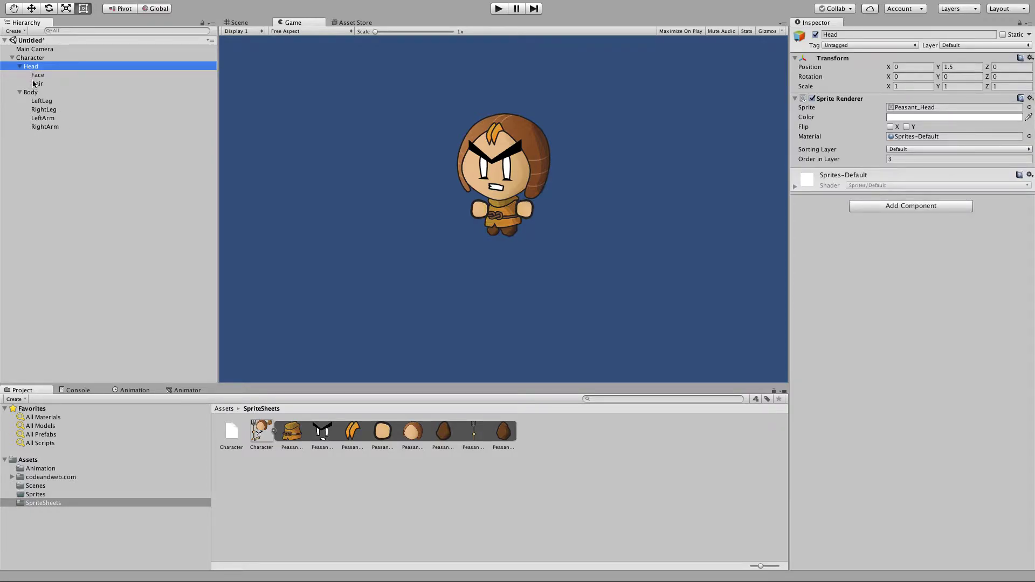
click(35, 92)
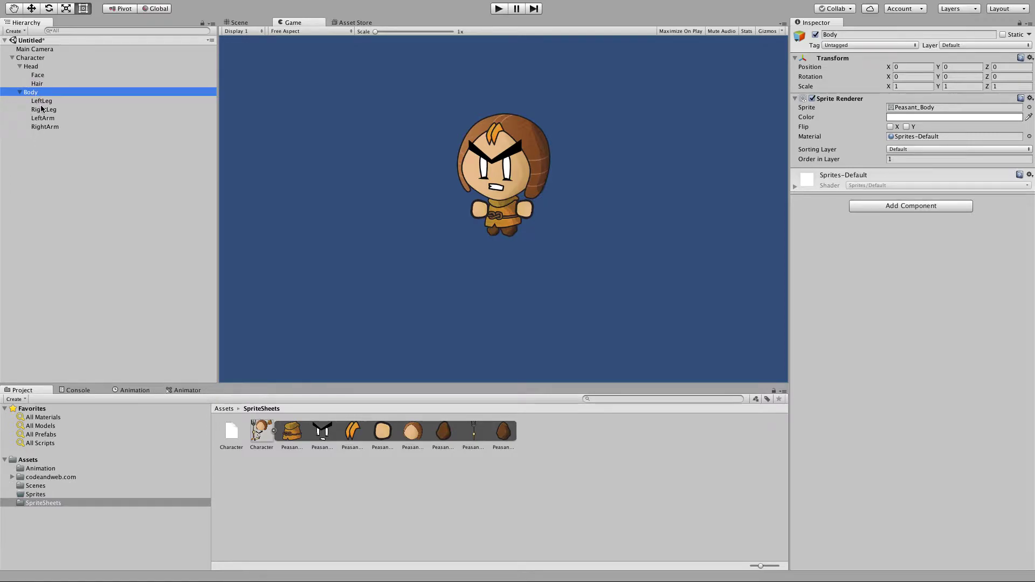
click(36, 83)
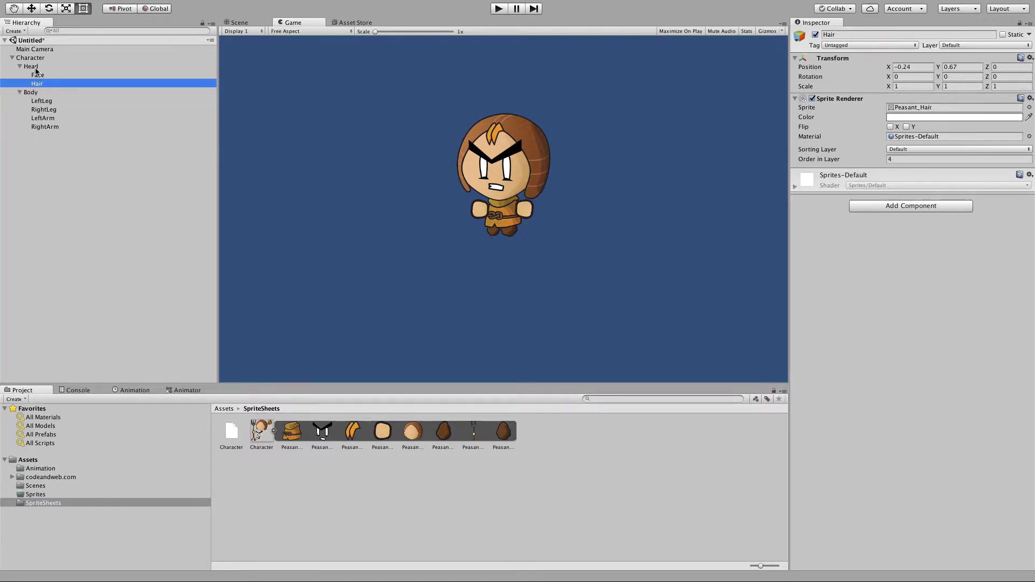
Try shifting Head and Body sideways and rotating a leg to check how the child parts follow
click(34, 67)
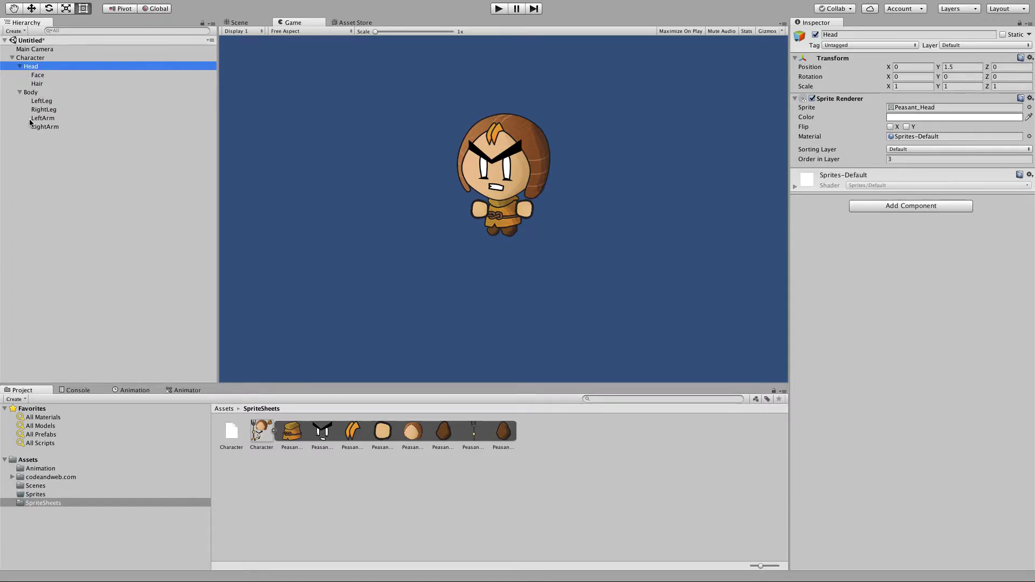
mouse_move(888, 69)
mouse_down()
mouse_move(901, 65)
mouse_move(882, 75)
mouse_up()
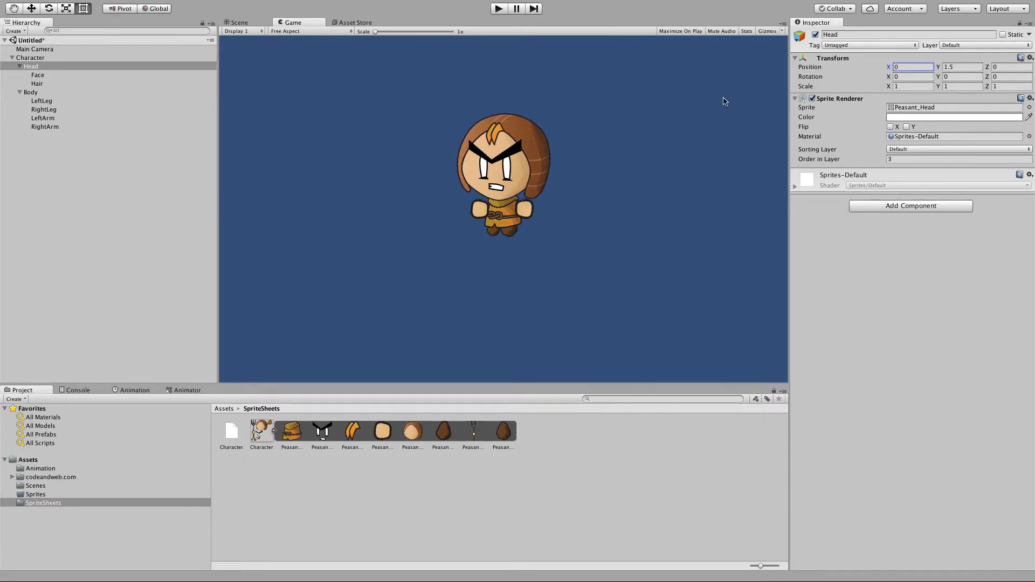
click(40, 96)
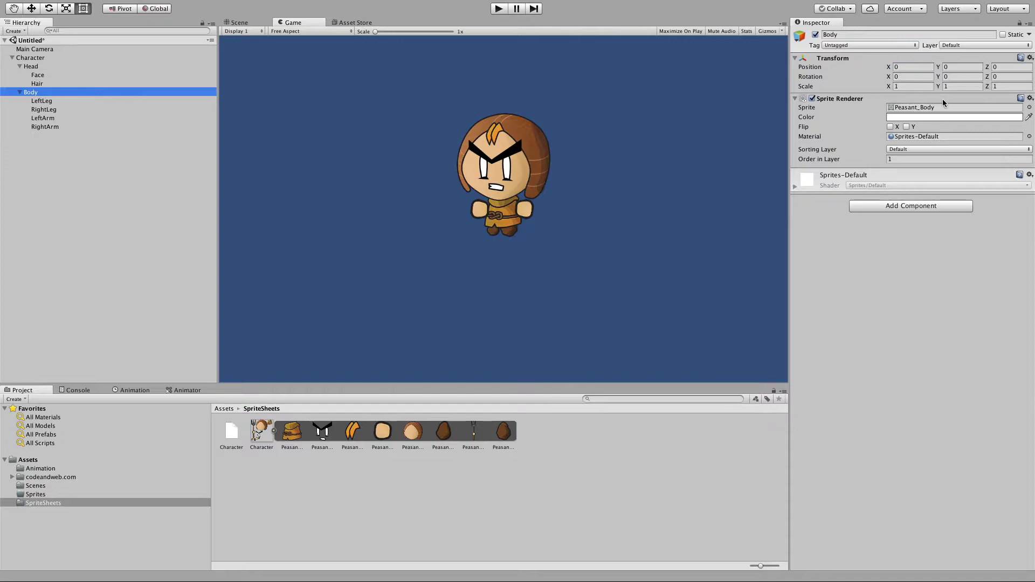
drag(891, 68, 889, 70)
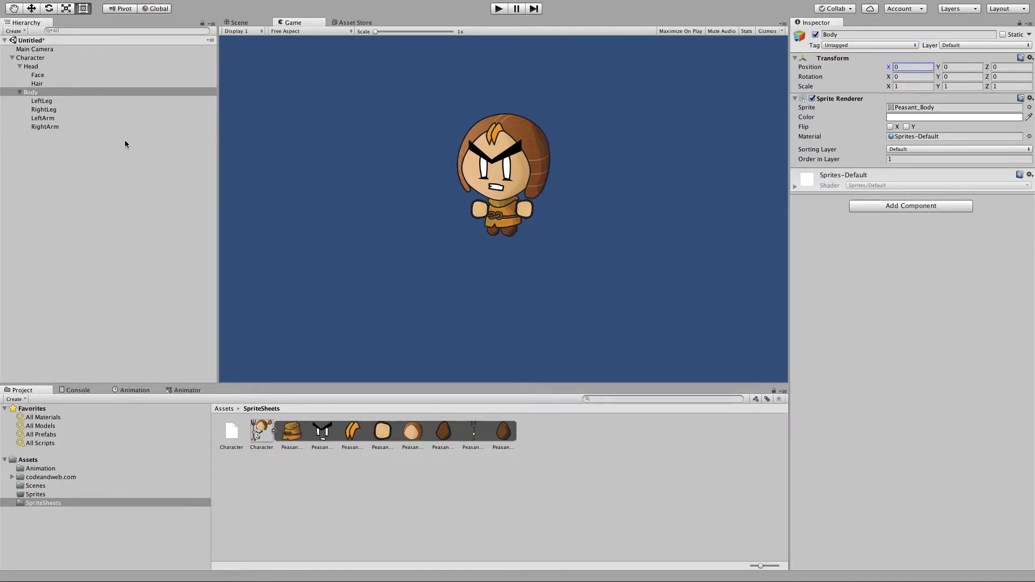
click(68, 105)
drag(987, 76, 755, 144)
click(202, 308)
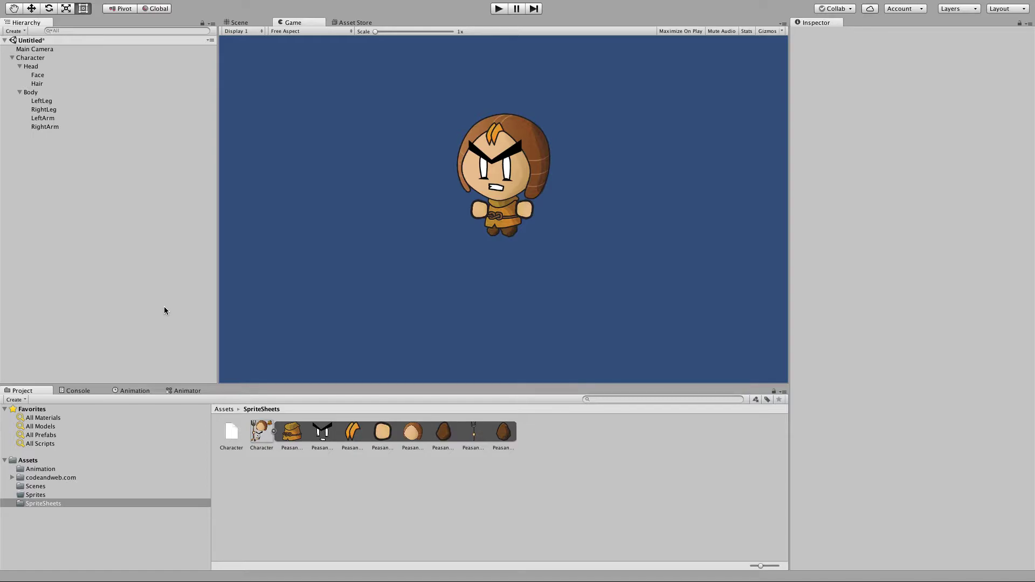
Create an empty object above Character in the hierarchy and name it CharacterContainer
right_click(59, 216)
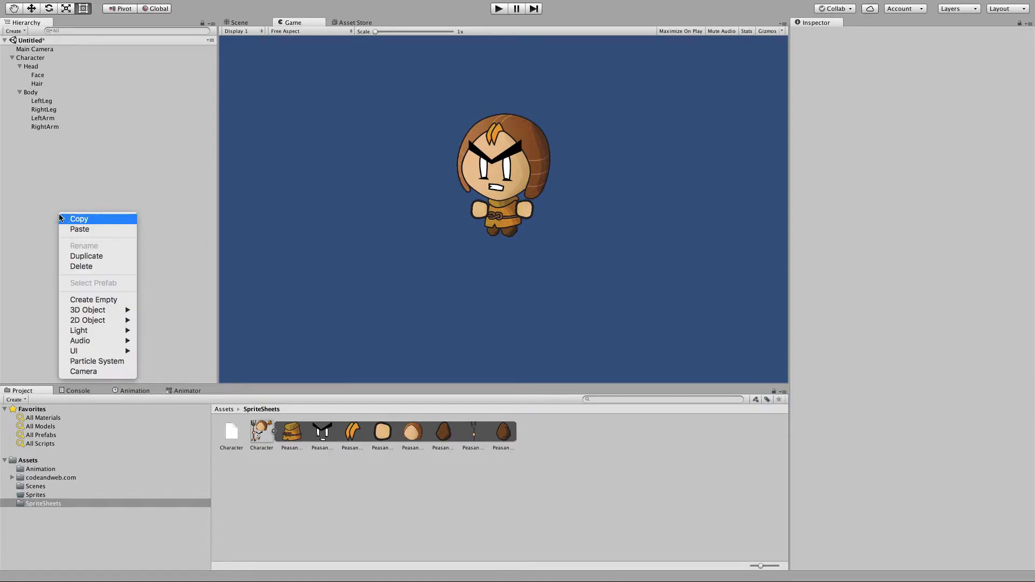
click(79, 305)
drag(24, 139, 19, 54)
key(Return)
text(C)
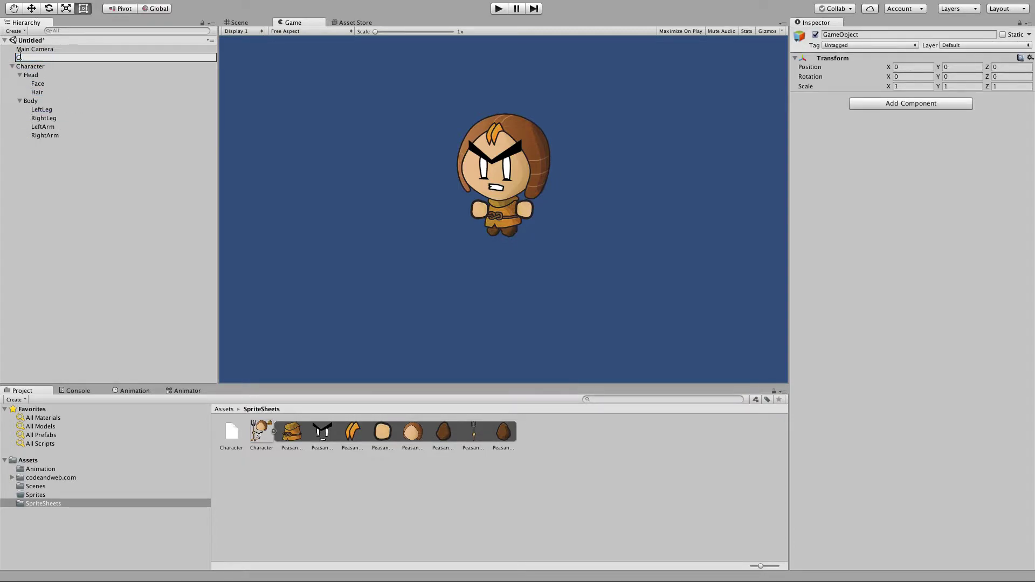
text(haracterContainer)
key(Return)
Make Character a child of CharacterContainer and check the transforms of both objects
click(41, 65)
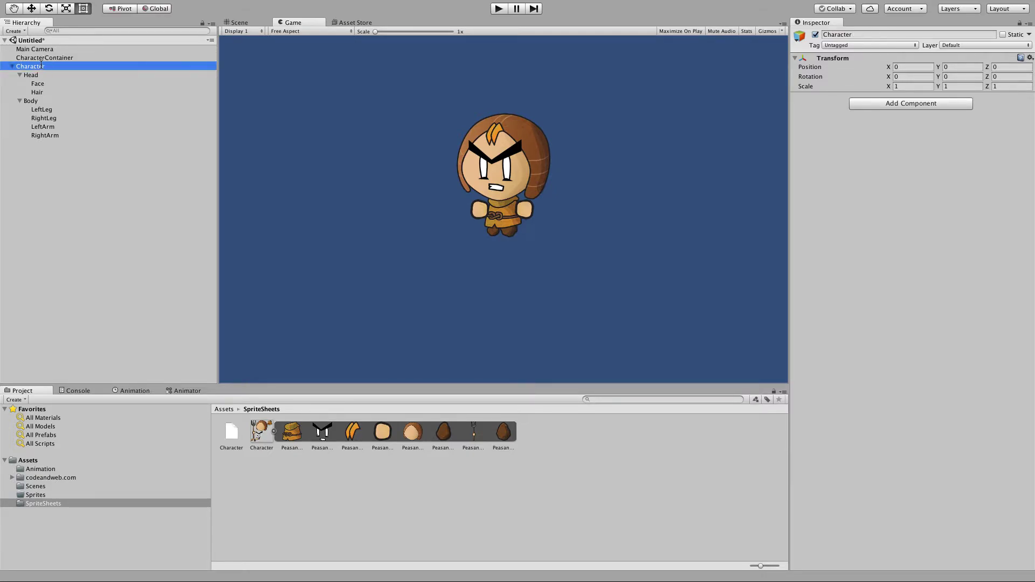
drag(39, 68, 43, 59)
click(43, 58)
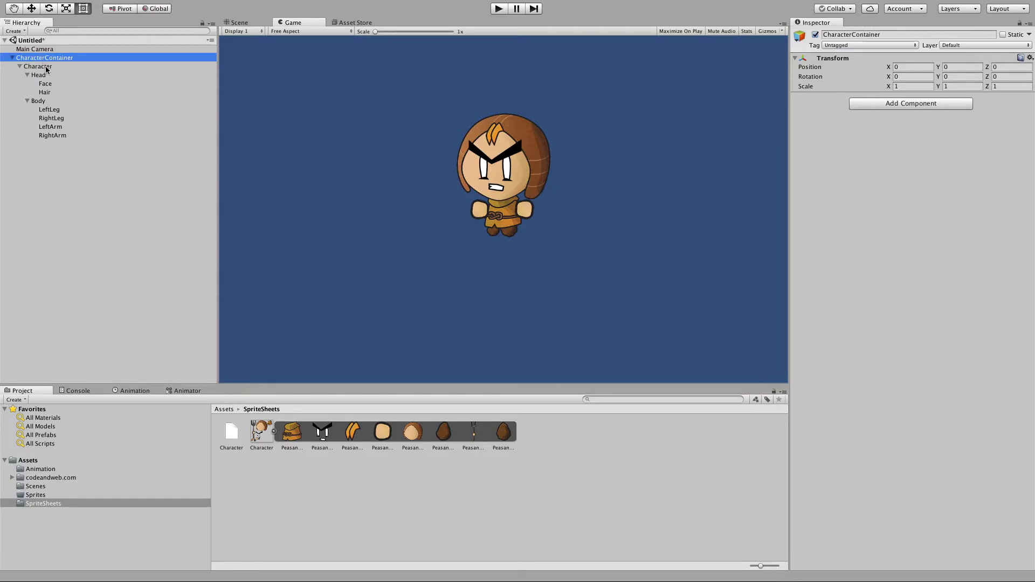
click(46, 66)
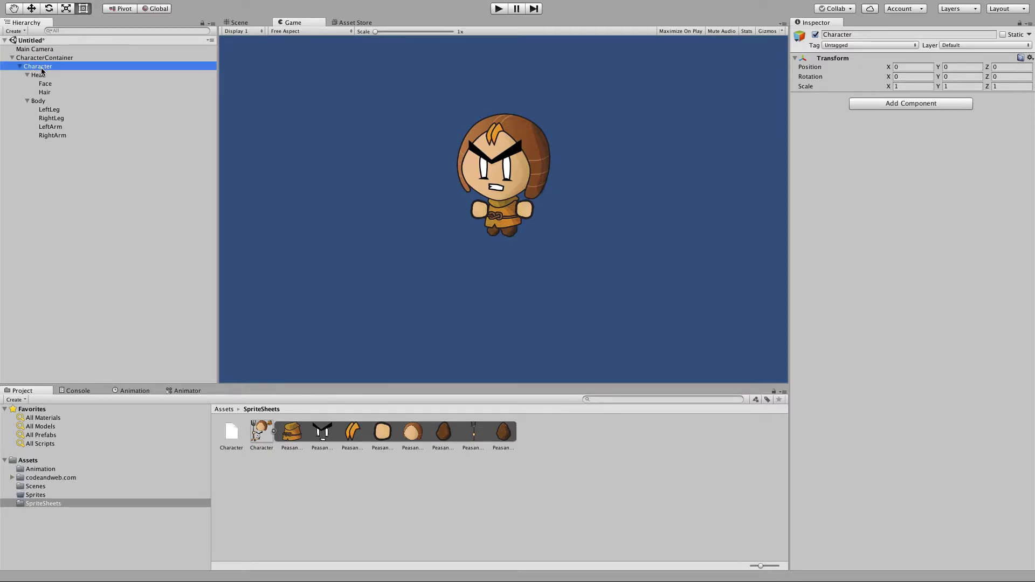
click(20, 67)
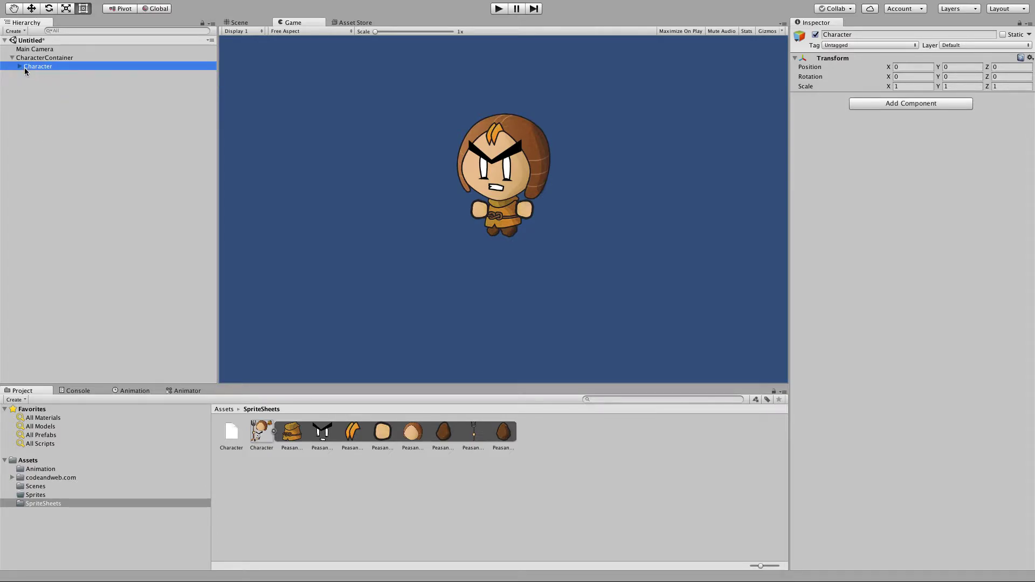
Create an animation clip named CharacterWalk for CharacterContainer in the Animation folder
click(24, 59)
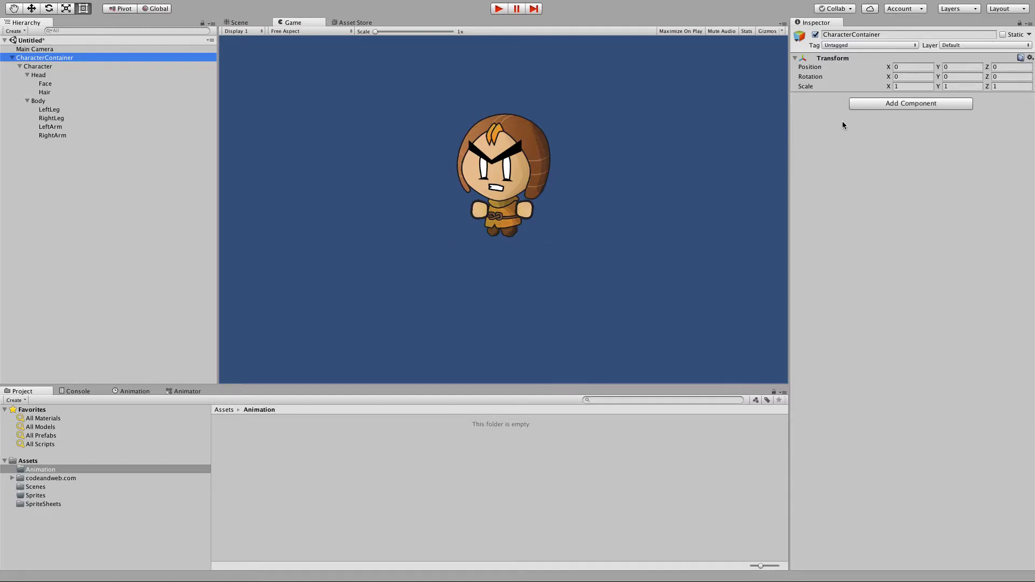
click(130, 392)
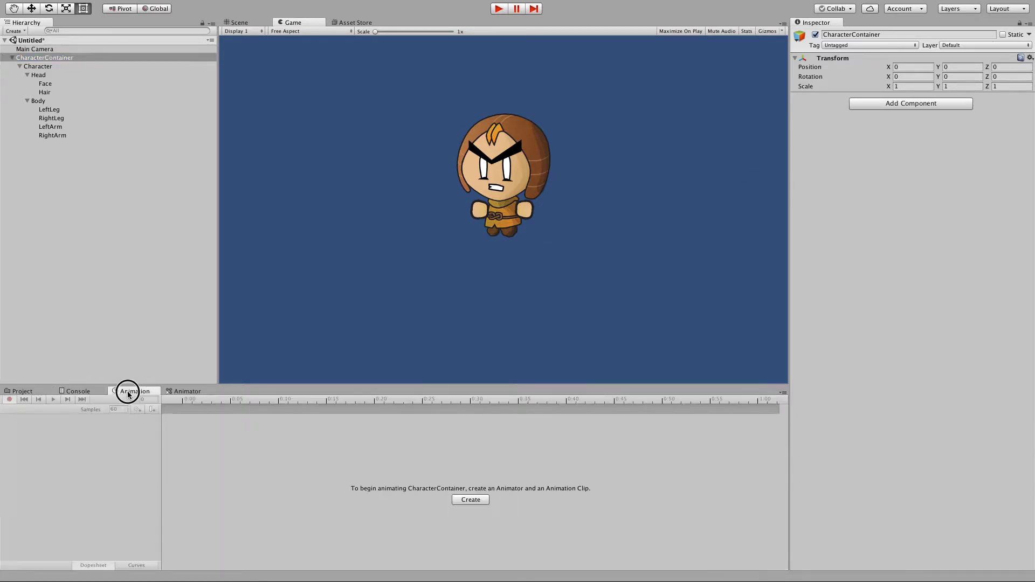
click(462, 498)
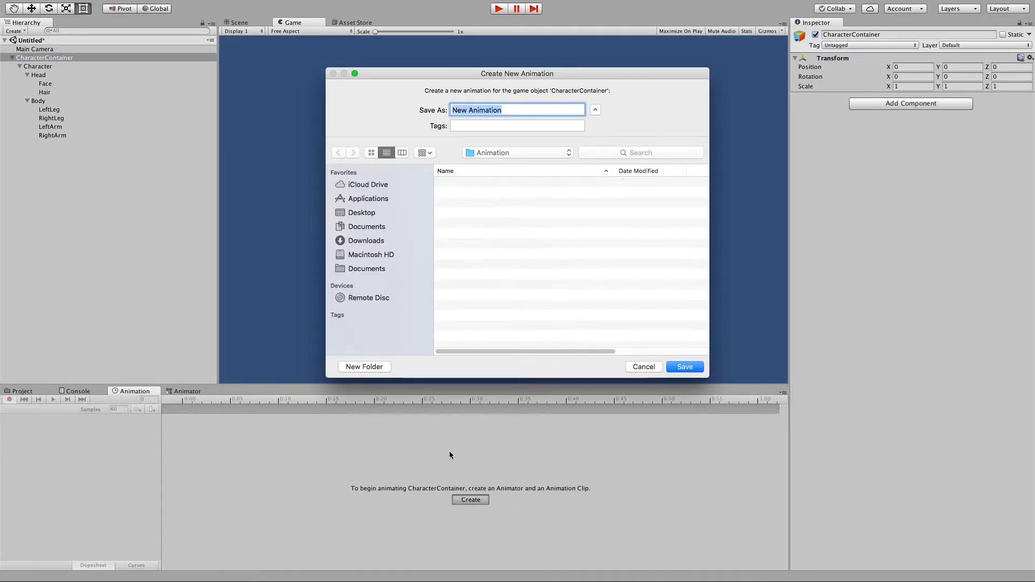
text(Charact)
text(era)
text(ew)
key(BackSpace)
key(BackSpace)
key(BackSpace)
text(Walk)
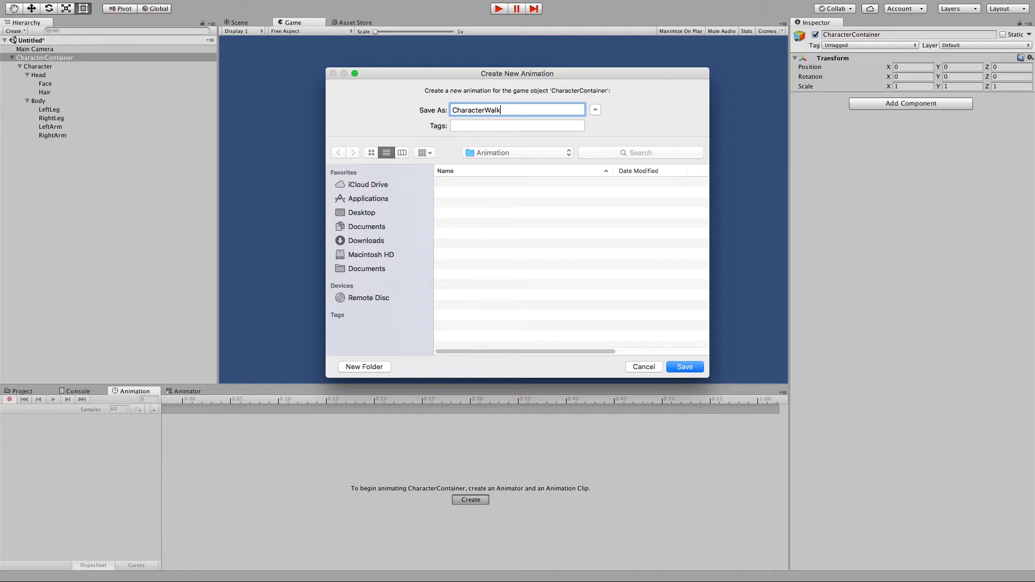
key(Return)
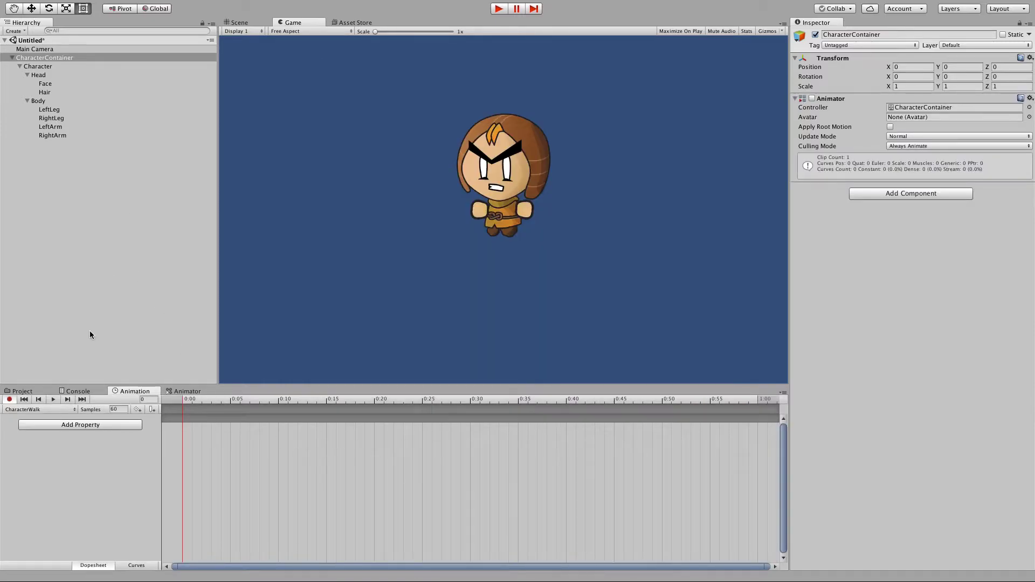
Keyframe RightLeg's position in CharacterWalk: Y -0.41 at 0:10, X 0.06 at 0:20 and Y -0.56 at 0:30
drag(230, 403, 279, 405)
click(58, 119)
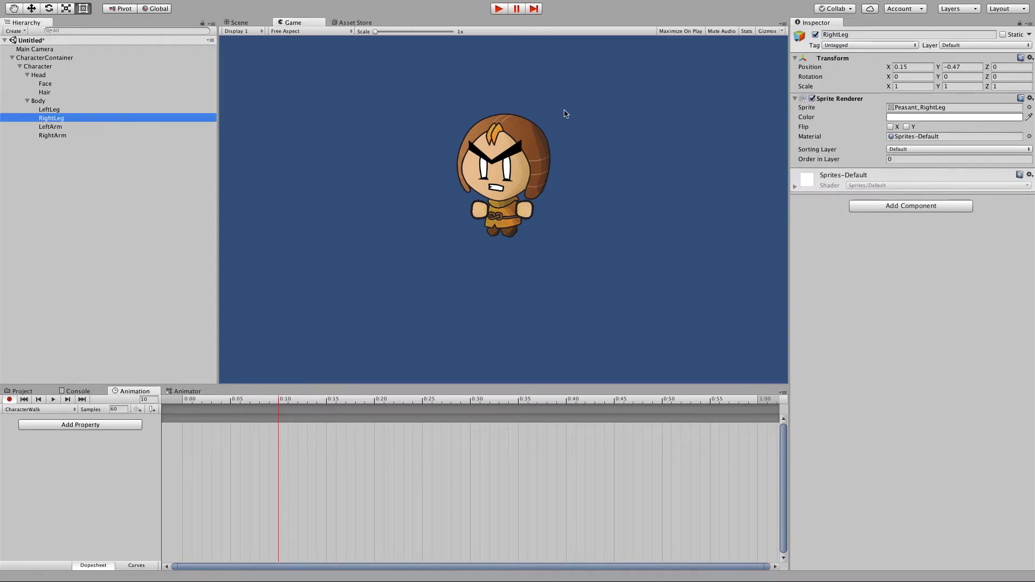
drag(940, 68, 945, 71)
click(374, 401)
drag(891, 67, 882, 67)
click(470, 401)
drag(939, 66, 936, 68)
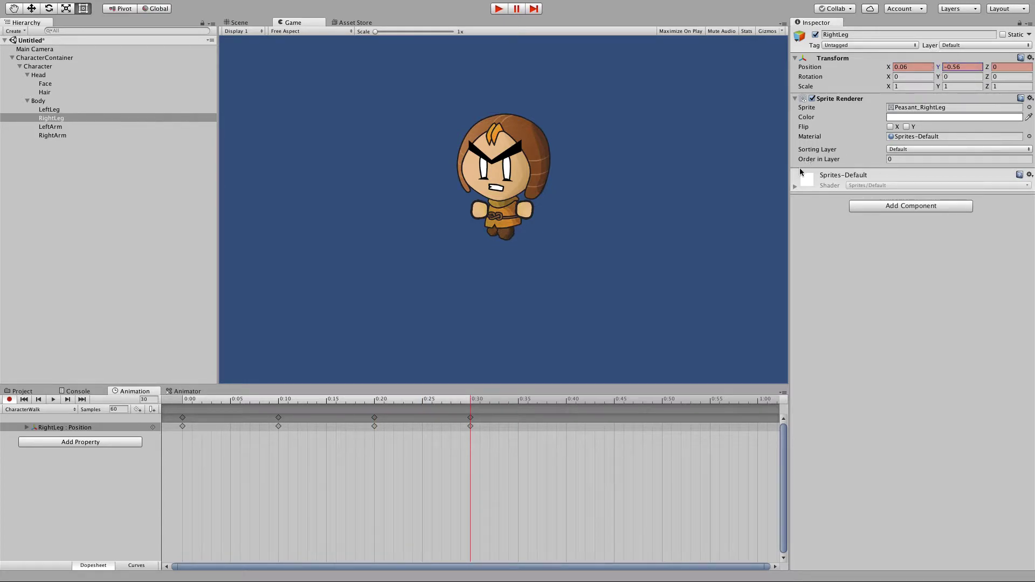
Copy RightLeg's starting position keyframe to 0:40 and preview the leg motion
click(183, 427)
click(566, 403)
key(ctrl+v)
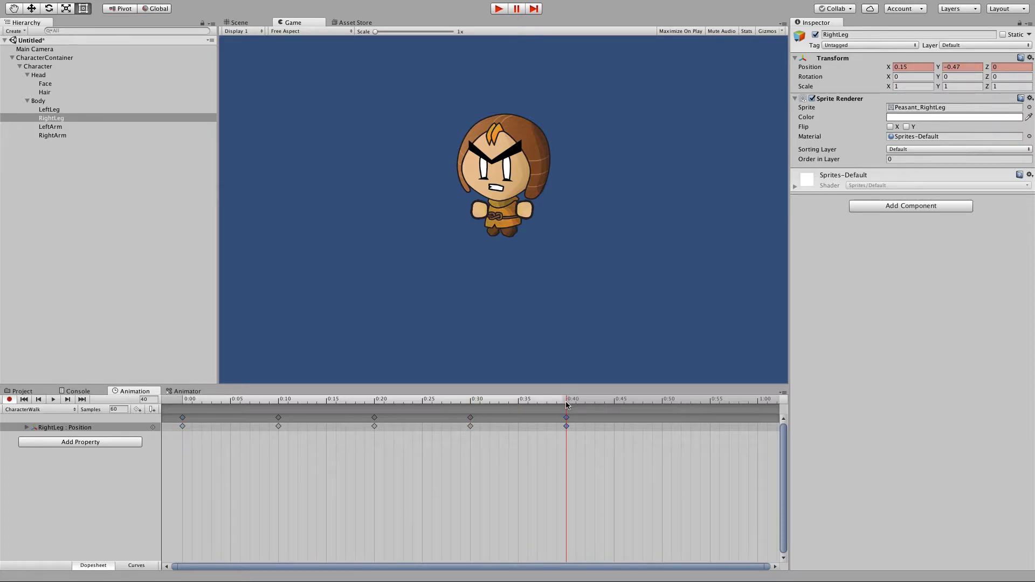
click(51, 399)
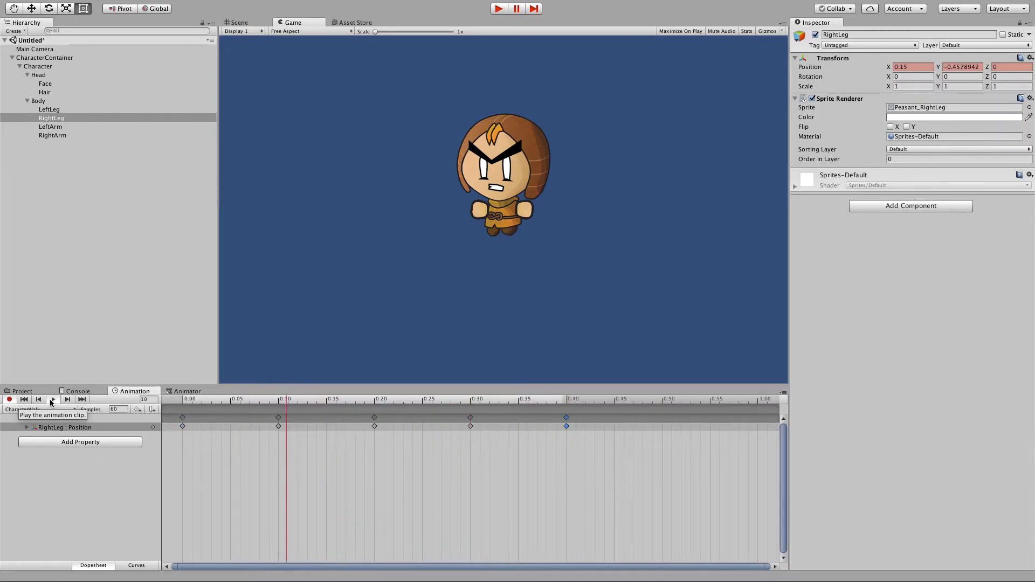
click(52, 399)
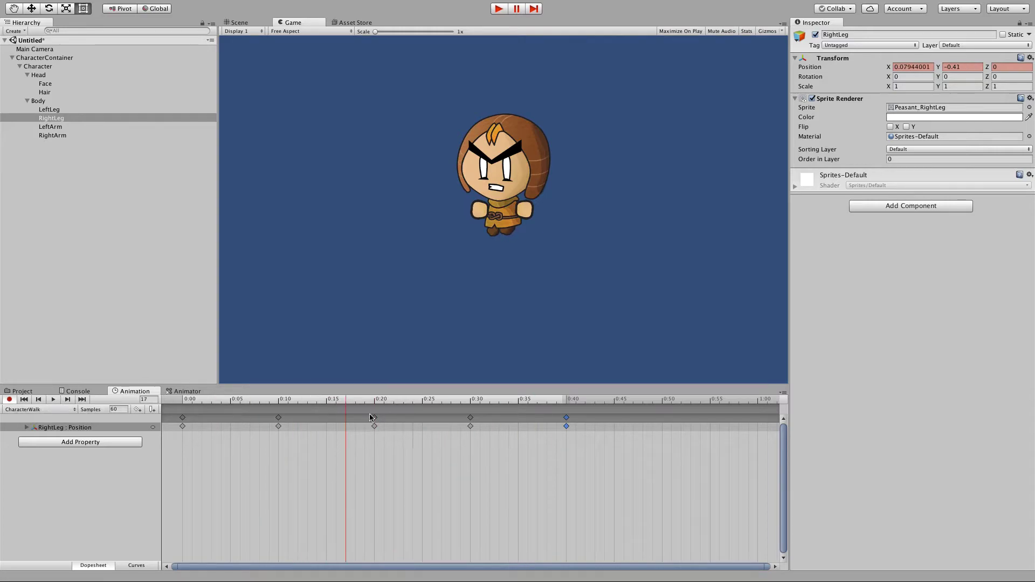
Keyframe LeftLeg's position with X -0.12 at 0:20, then raise it and shift it back outward at 0:30
key(alt+period)
click(52, 110)
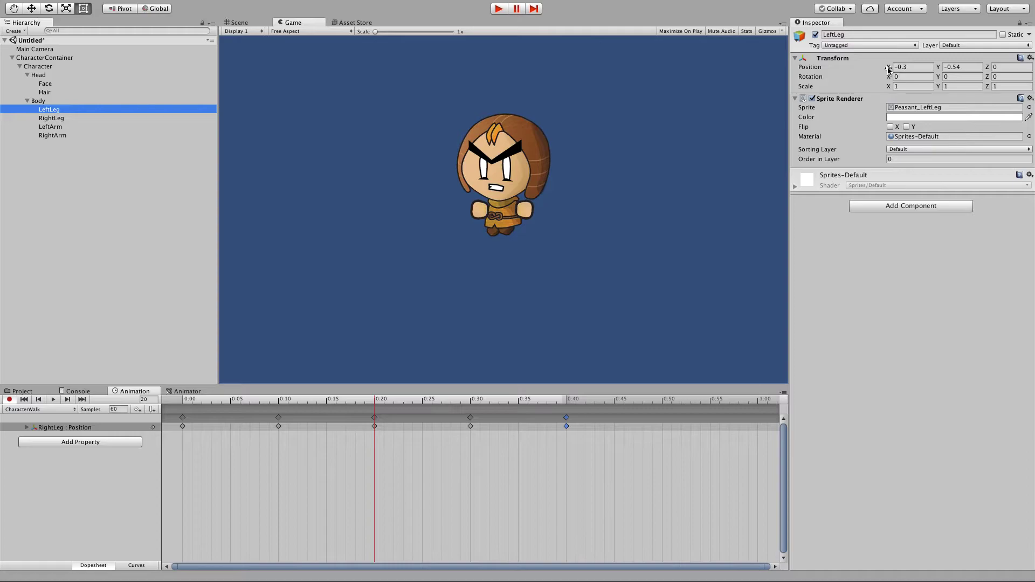
drag(889, 69, 894, 69)
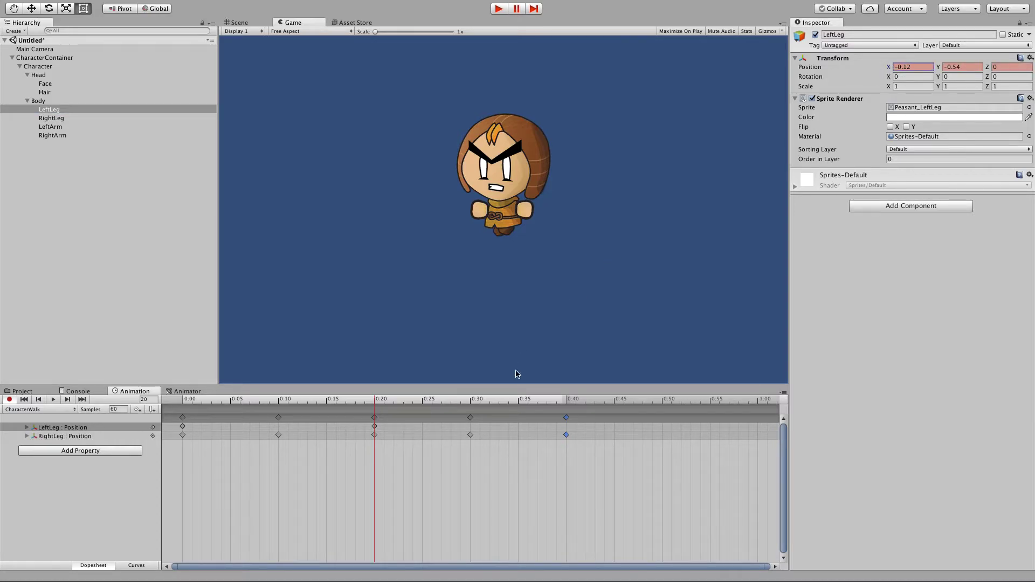
click(472, 399)
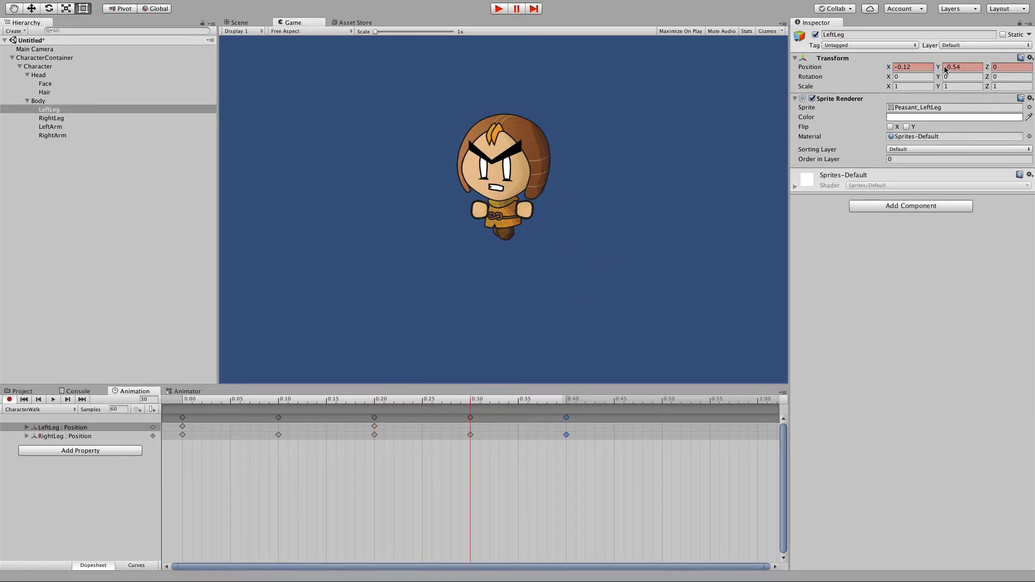
drag(943, 69, 885, 69)
Copy LeftLeg's starting keyframe to 0:40, preview the walk cycle and leave animation recording
click(182, 426)
click(567, 402)
key(ctrl+v)
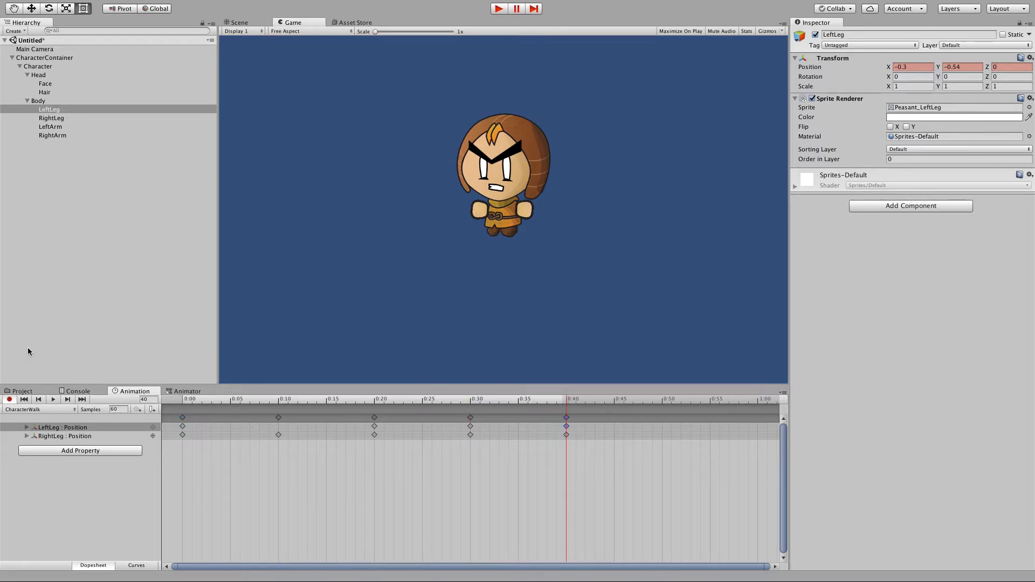
click(52, 399)
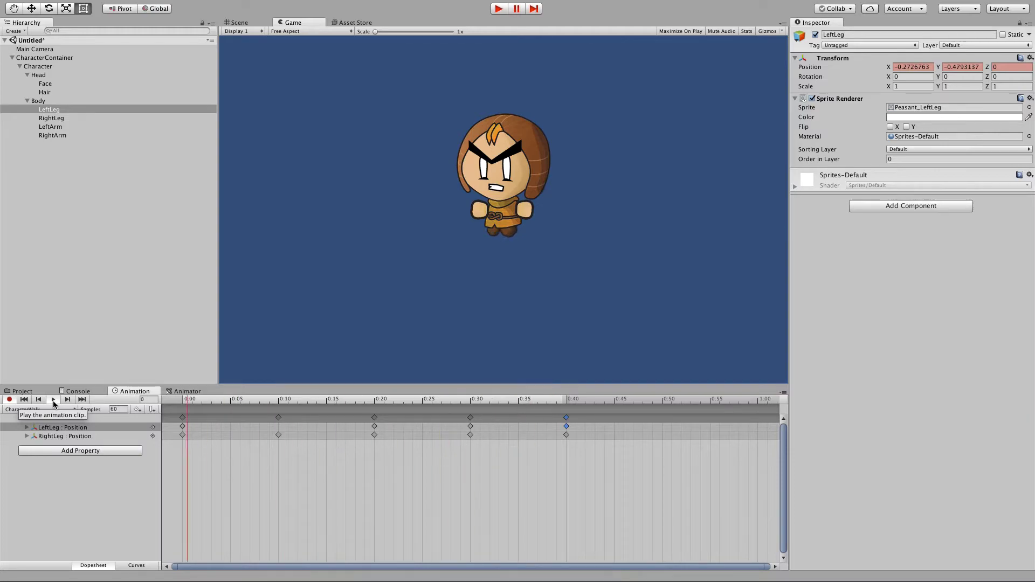
click(53, 400)
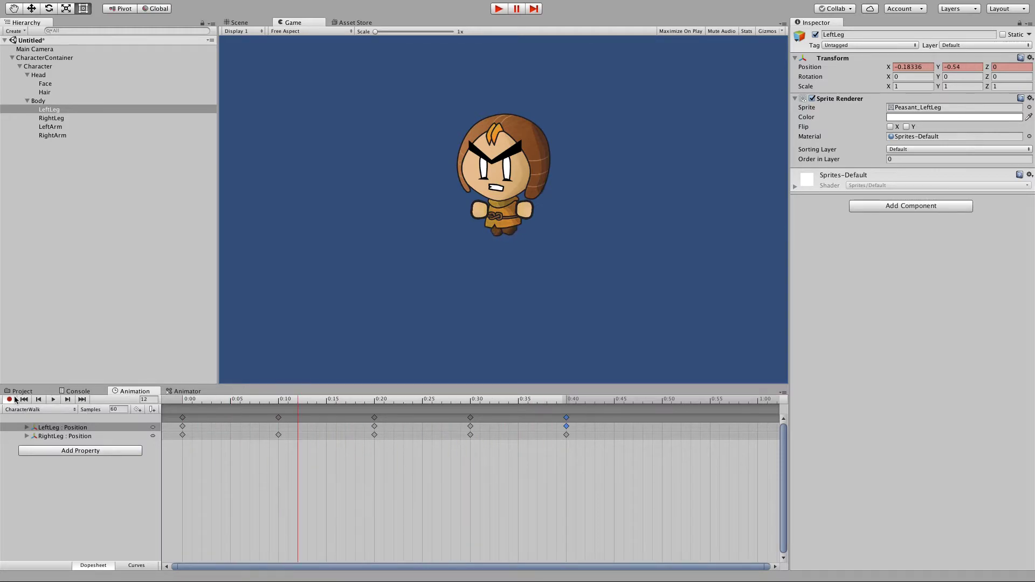
click(157, 273)
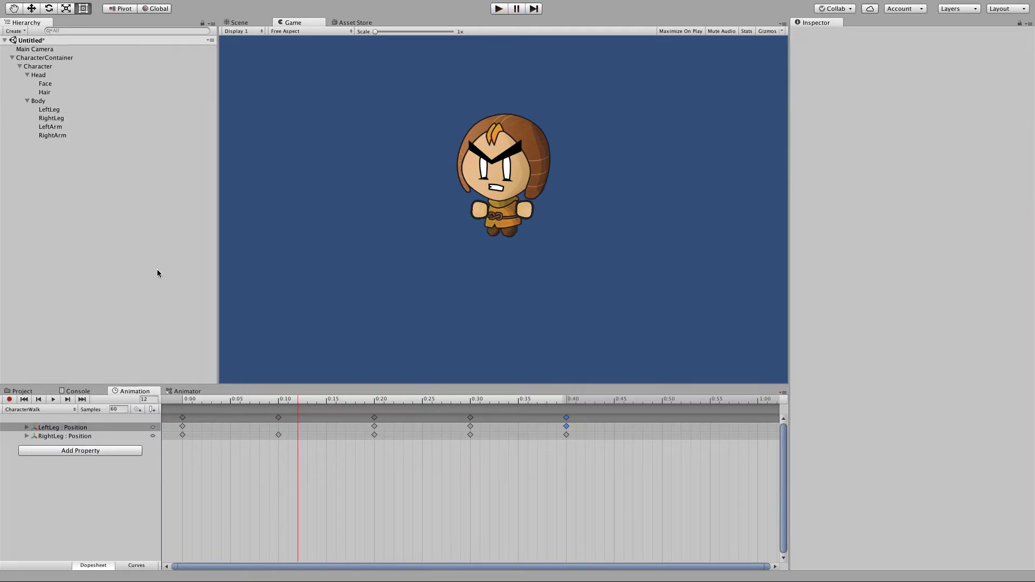
Examine the CharacterWalk state in CharacterContainer's animator state graph
click(178, 392)
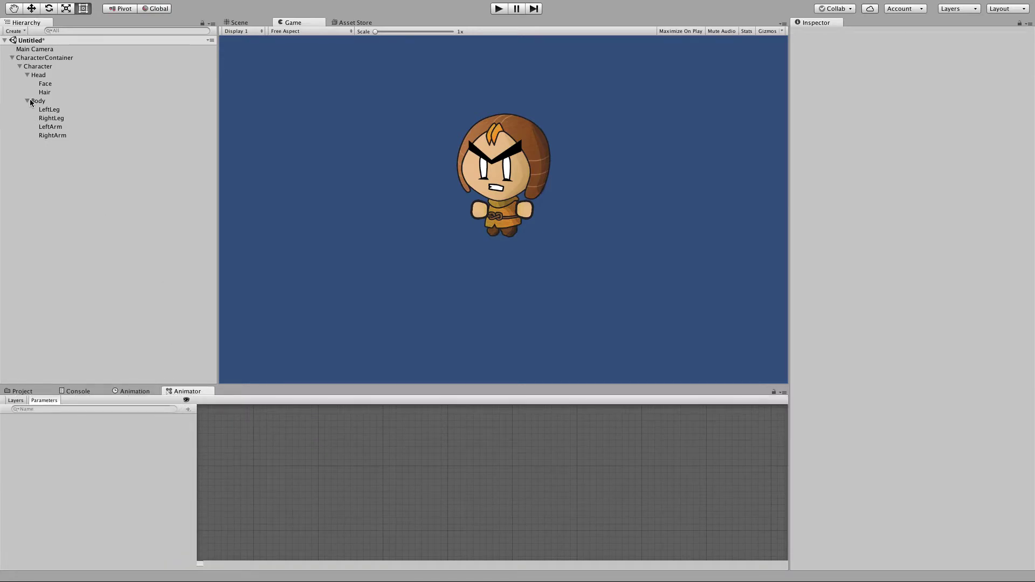
click(40, 57)
click(500, 514)
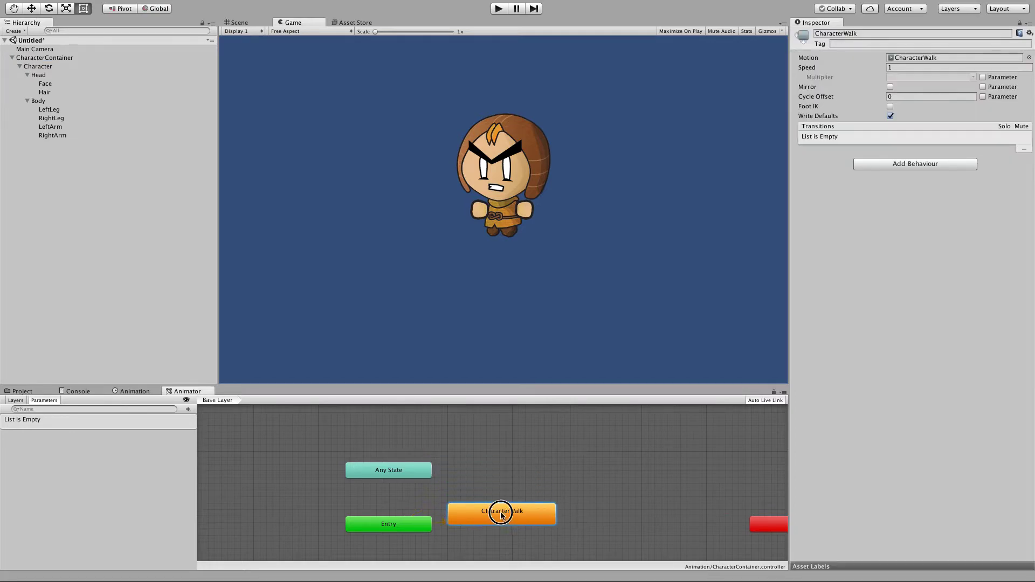
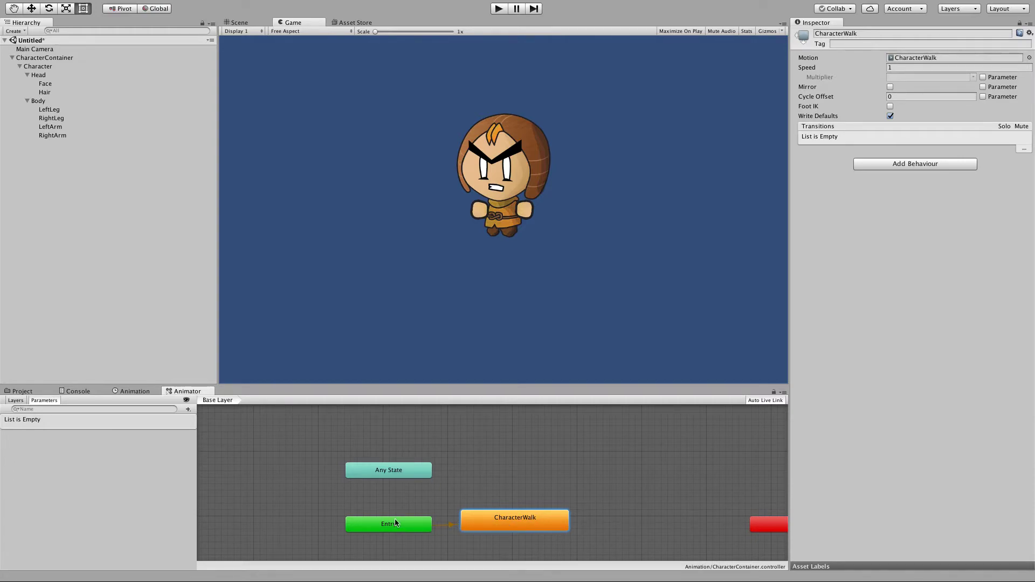
Create a second animation clip for CharacterContainer named CharacterJump
click(133, 391)
click(48, 410)
click(50, 424)
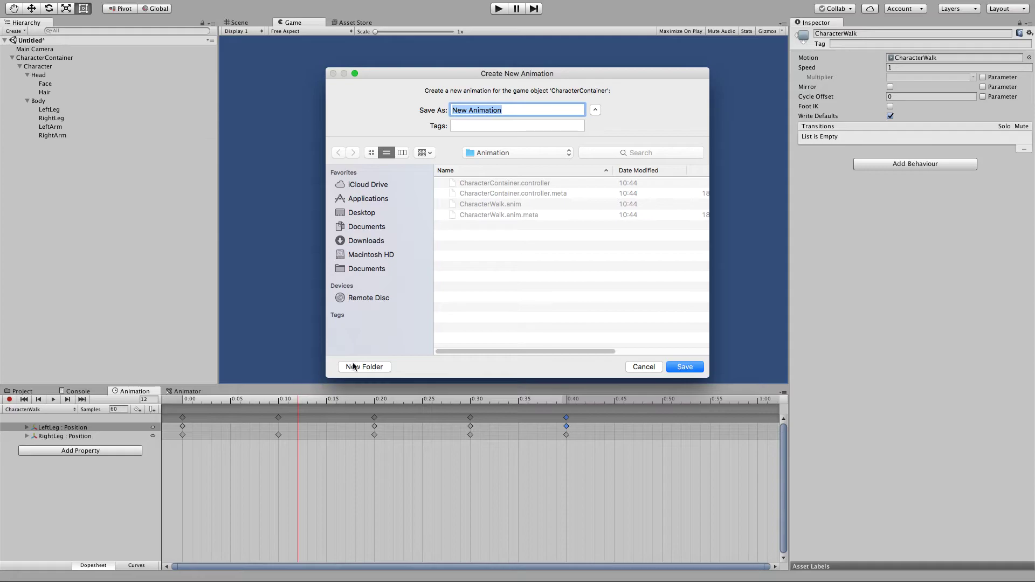
text(CharacterJump)
key(Return)
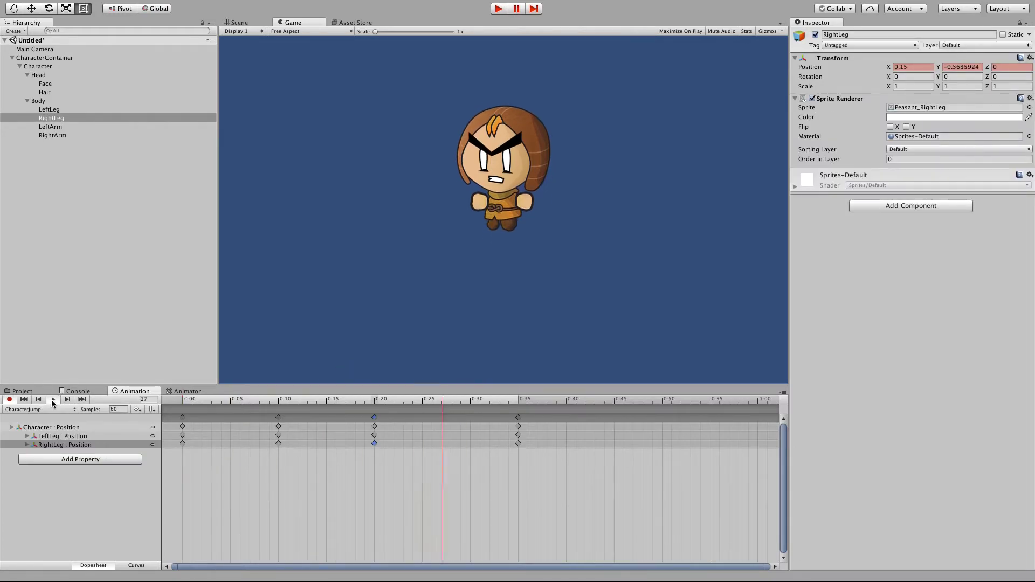
Switch from the CharacterJump clip back to CharacterWalk and preview it
click(56, 412)
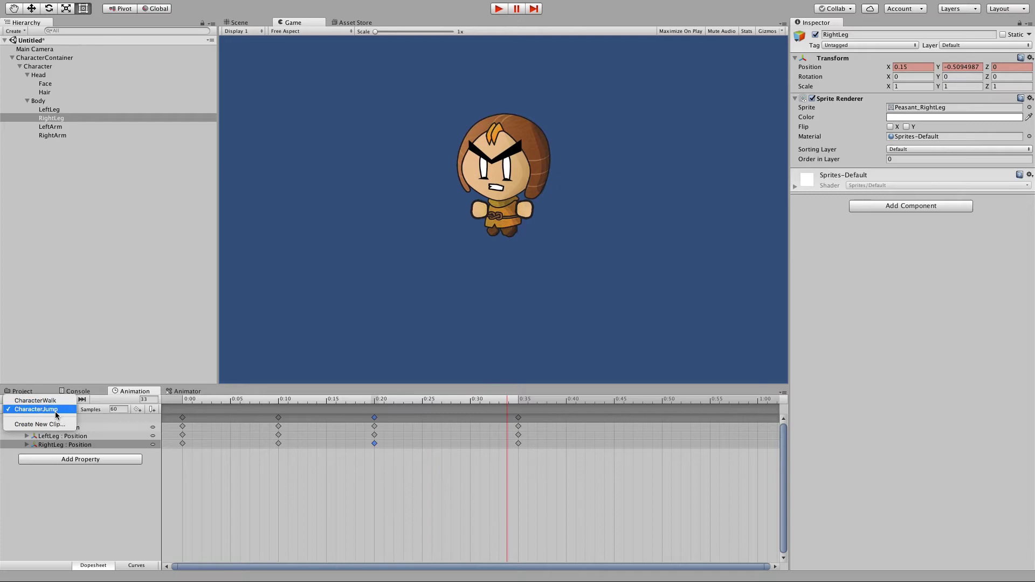
click(43, 400)
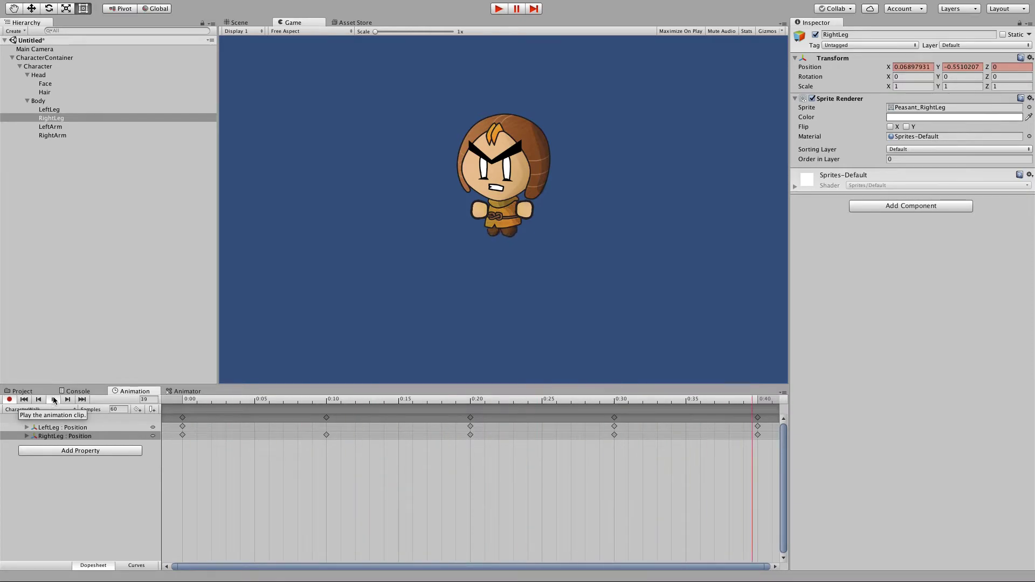
Stop the walk preview and line up the CharacterJump state directly beneath CharacterWalk in the animator graph
click(53, 400)
click(186, 391)
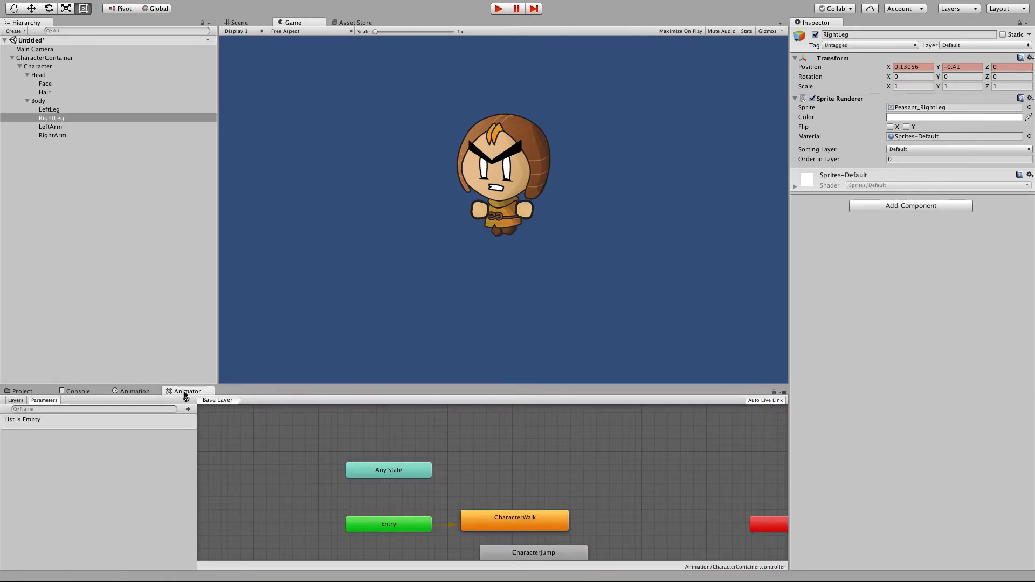
click(477, 479)
scroll(478, 469, down, 3)
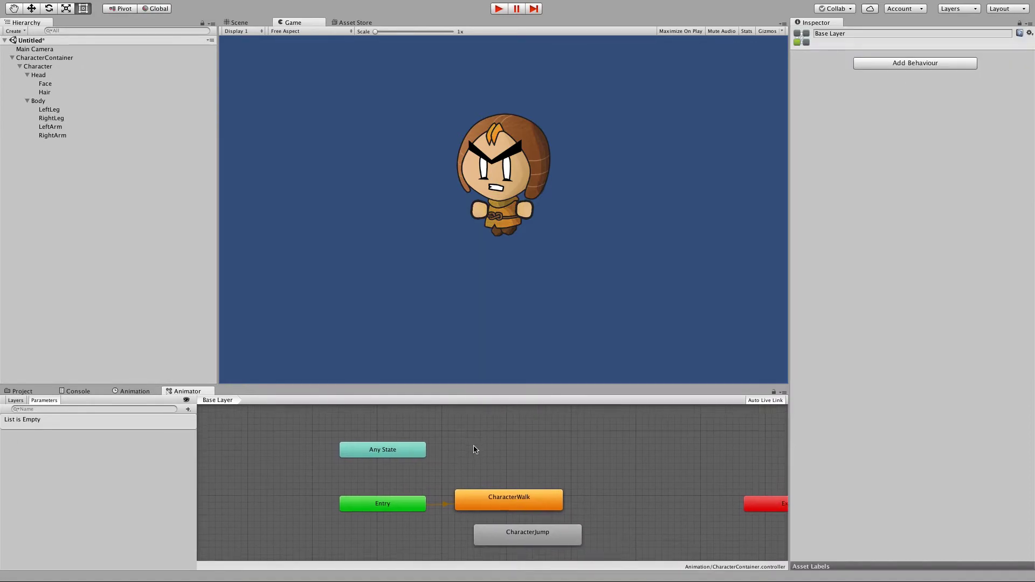
click(479, 462)
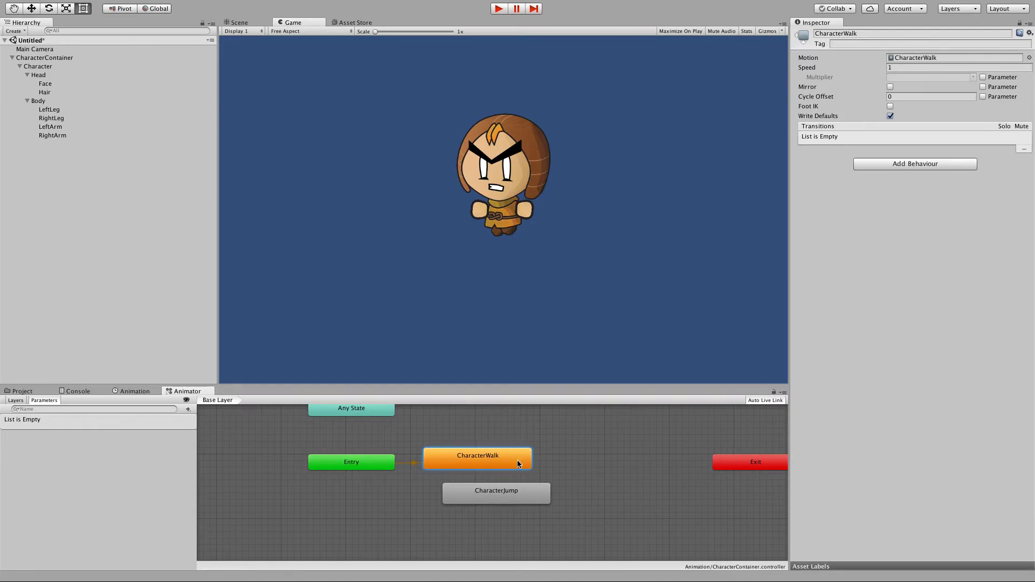
drag(509, 498, 491, 507)
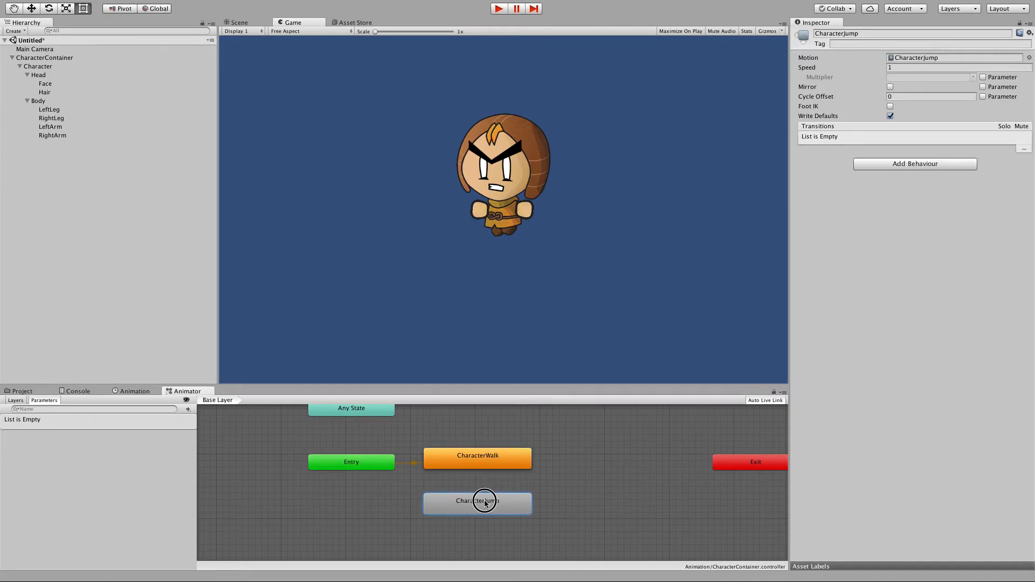
Create a transition from CharacterWalk to CharacterJump and select it for inspection
right_click(462, 469)
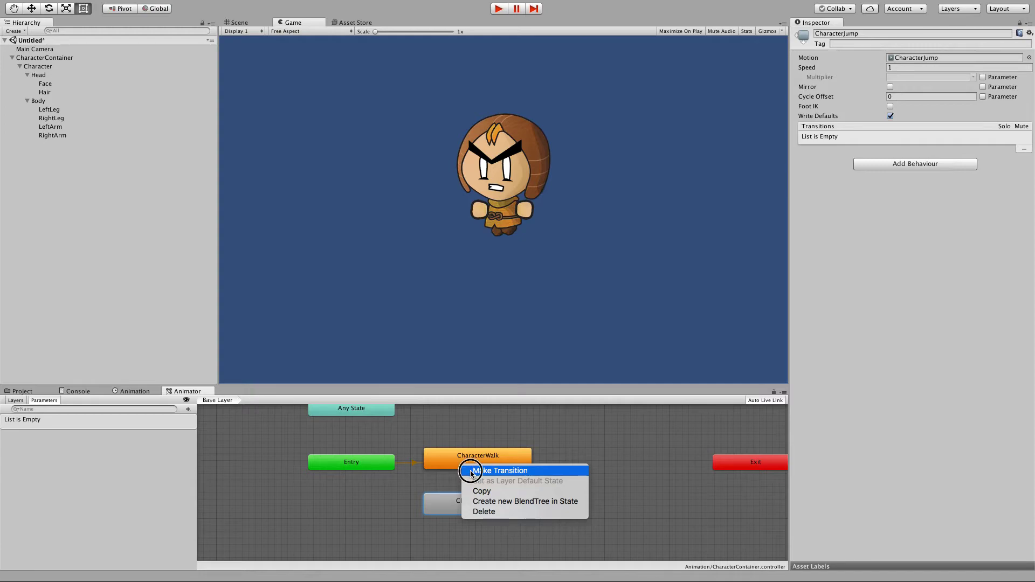
click(471, 472)
click(470, 509)
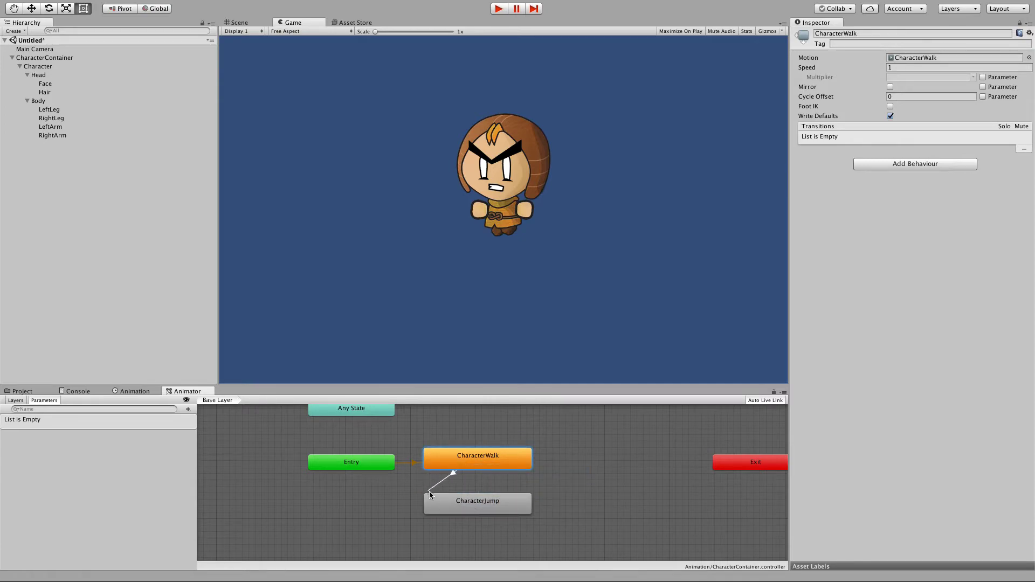
click(459, 503)
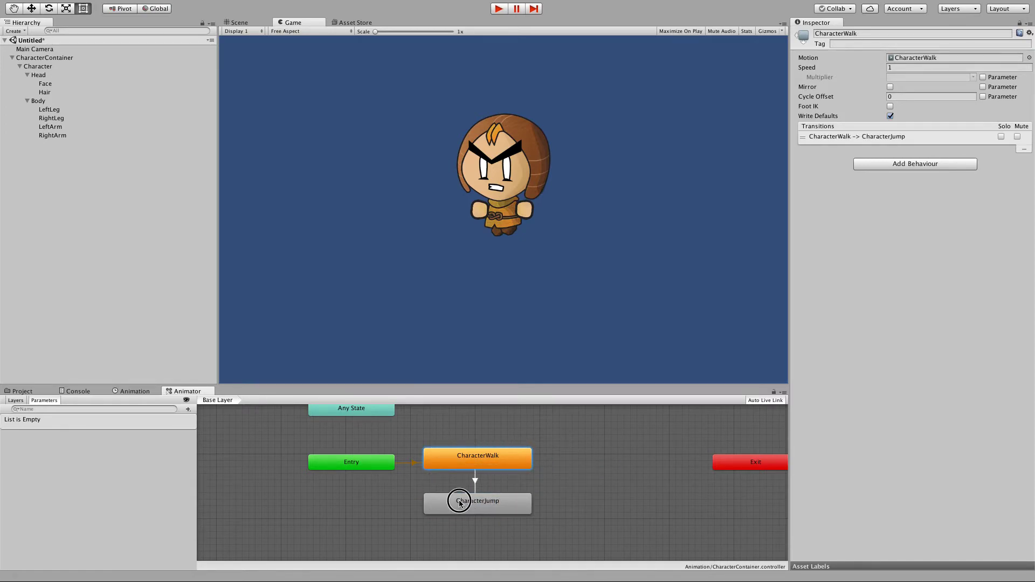
click(476, 488)
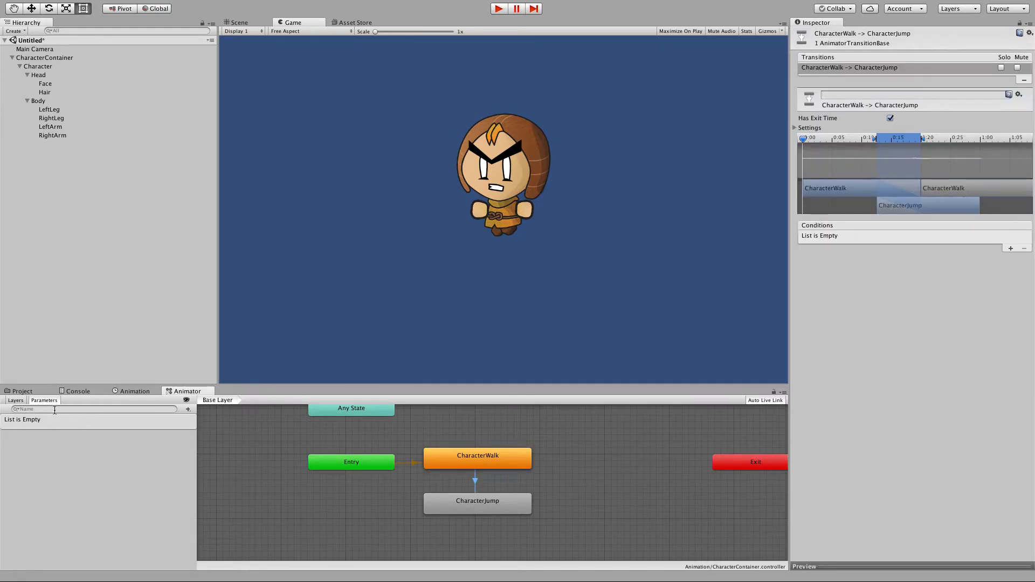
Add a trigger parameter named Jump to the animator controller
click(187, 410)
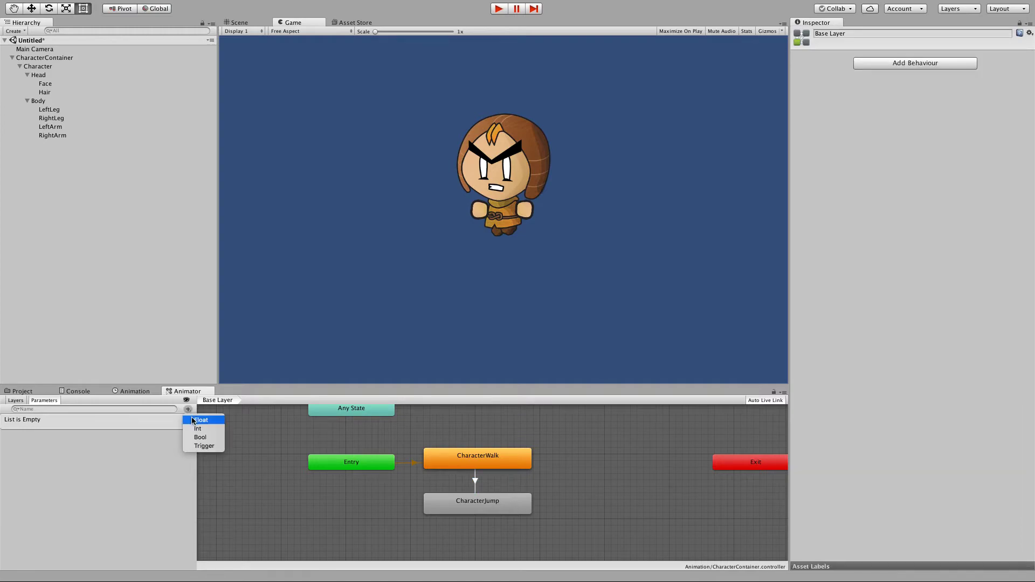
click(180, 445)
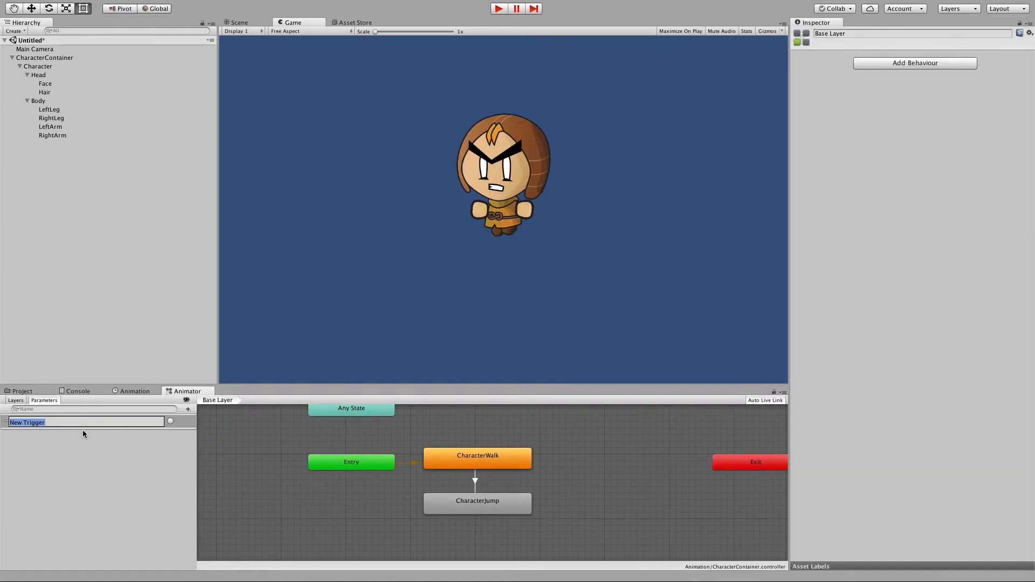
text(Jump)
key(Return)
Give the CharacterWalk to CharacterJump transition the Jump condition and disable its Has Exit Time option
click(474, 483)
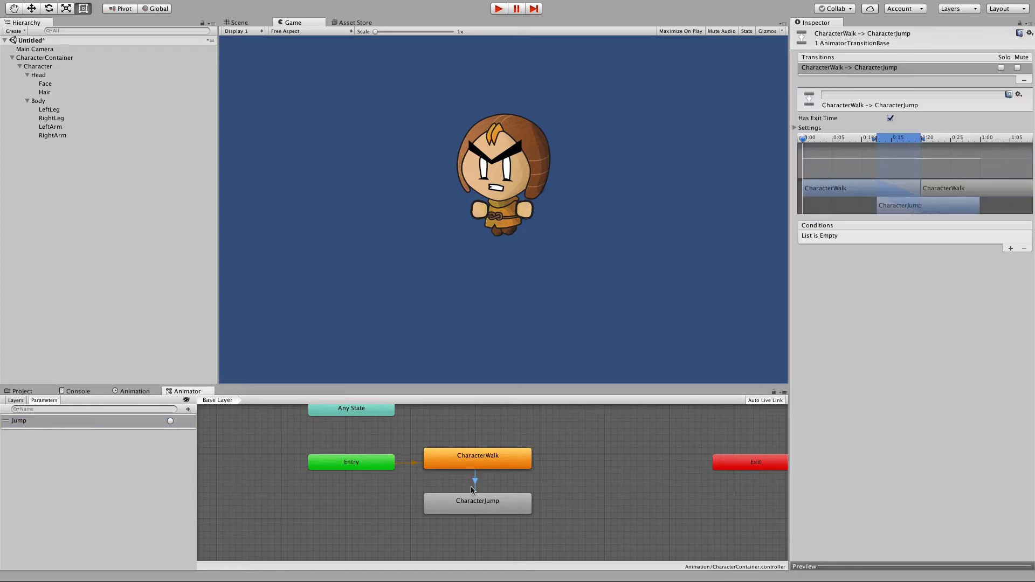
click(1010, 249)
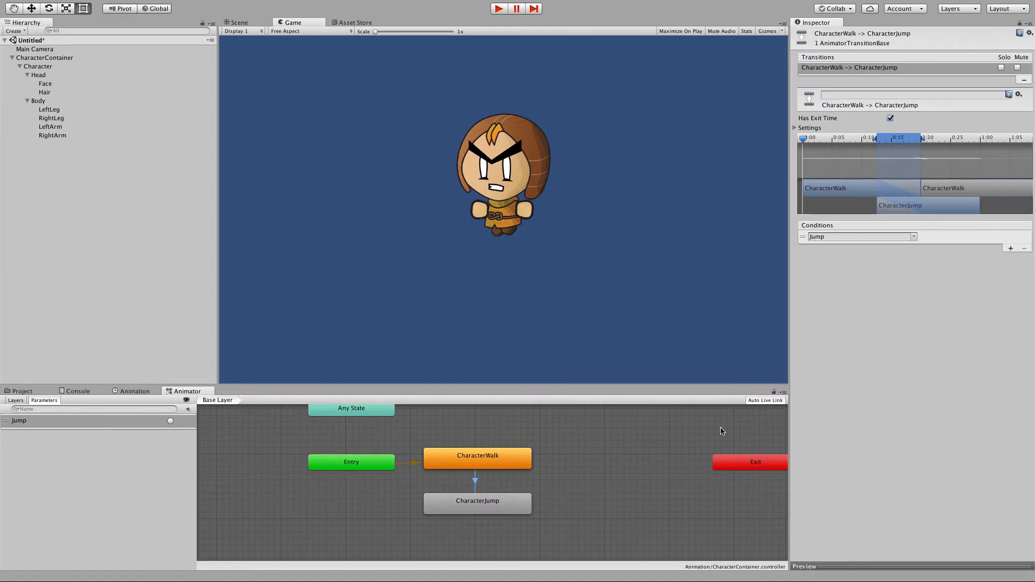
click(890, 119)
Create a return transition from CharacterJump to CharacterWalk
click(469, 499)
right_click(469, 504)
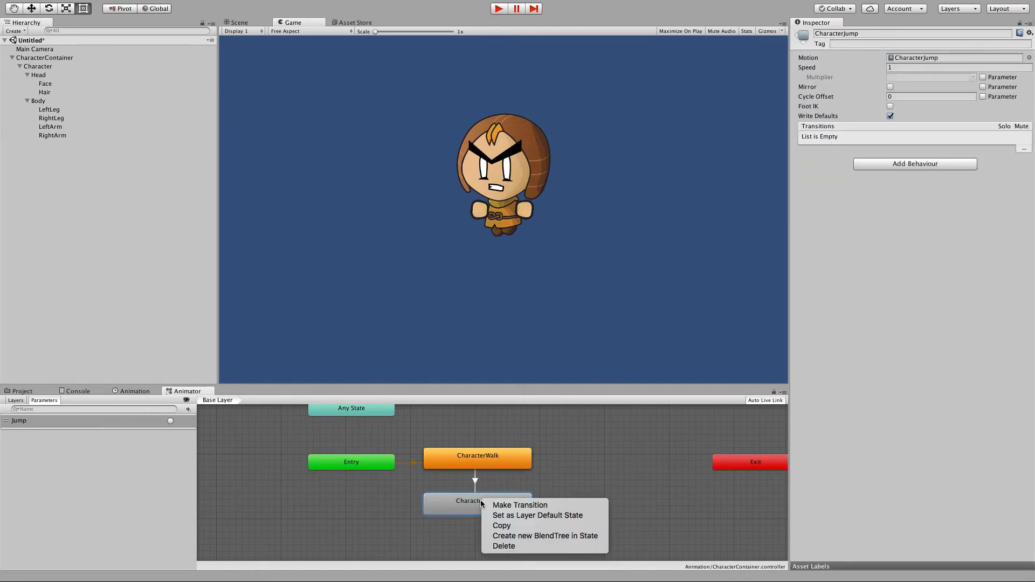
click(491, 500)
click(500, 462)
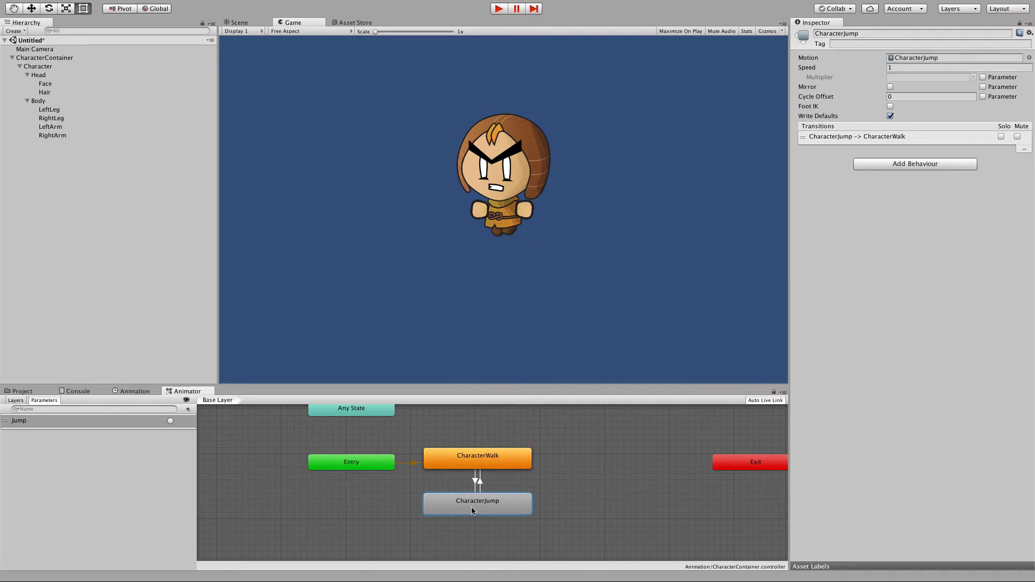
Set the CharacterJump to CharacterWalk transition's exit time to 1 and its transition duration to 0
click(480, 485)
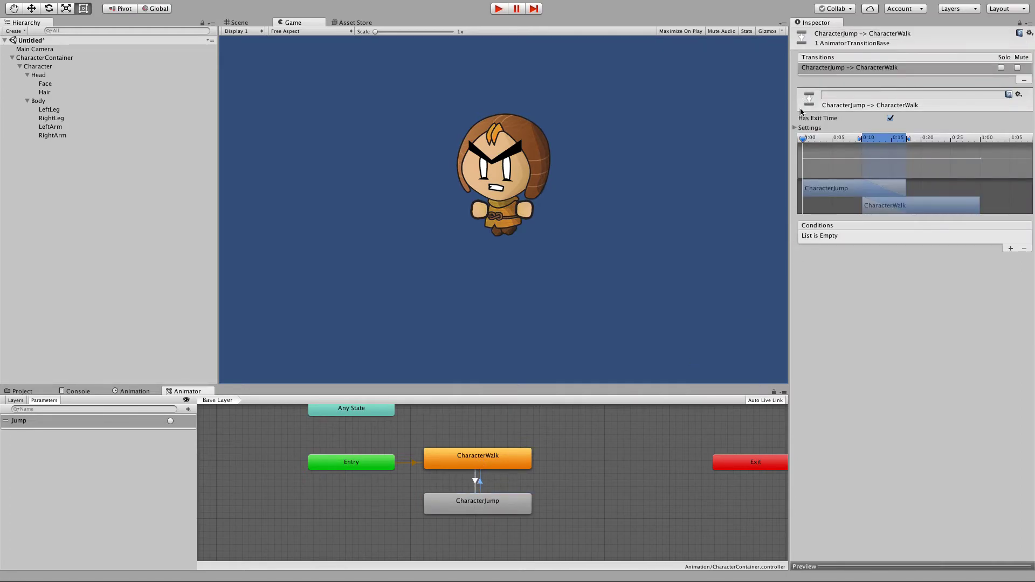
click(795, 128)
click(891, 138)
text(1)
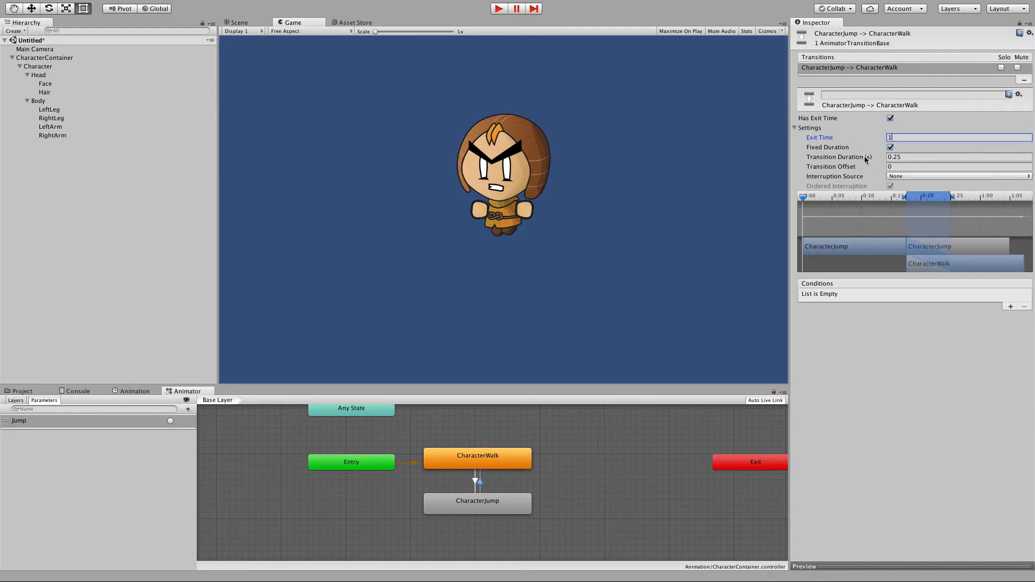
click(908, 157)
text(0)
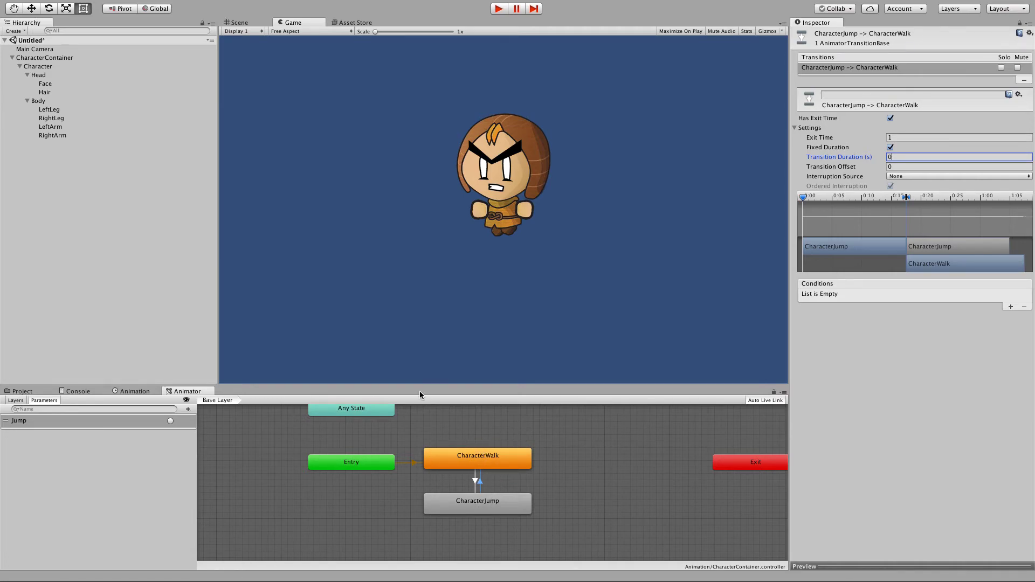
Create a new C Sharp script named Character and add it to CharacterContainer
click(178, 247)
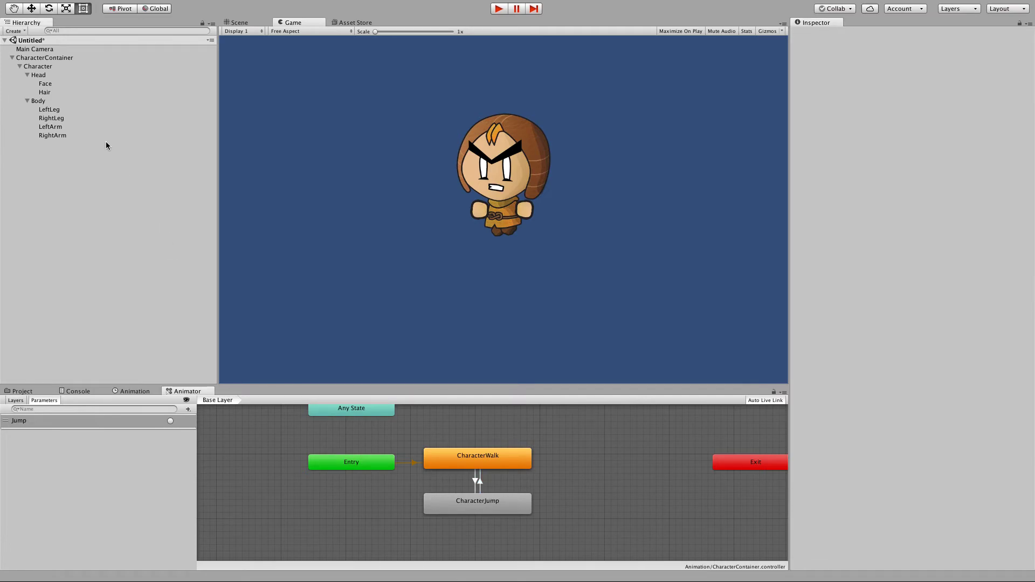
click(62, 57)
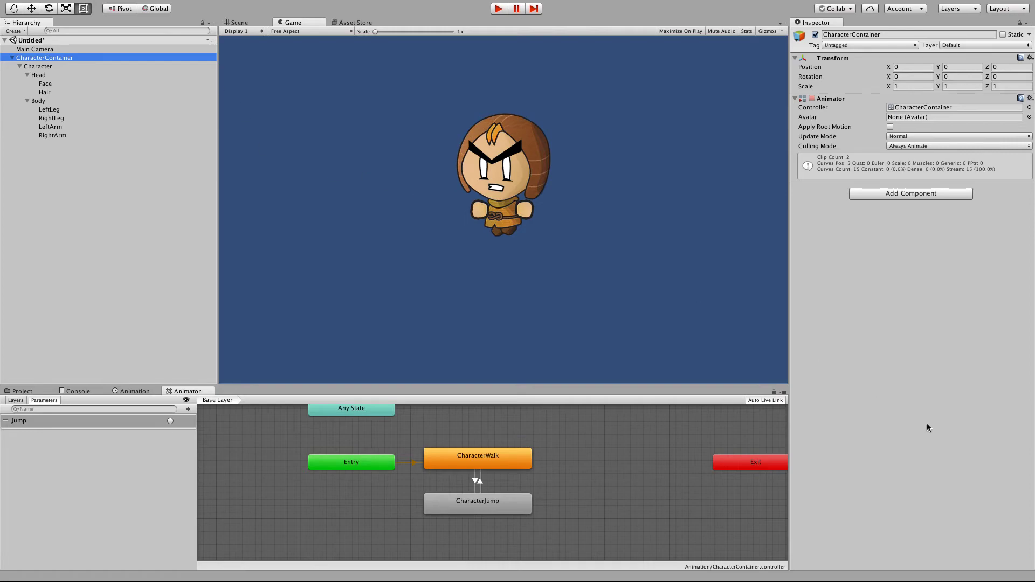
click(874, 194)
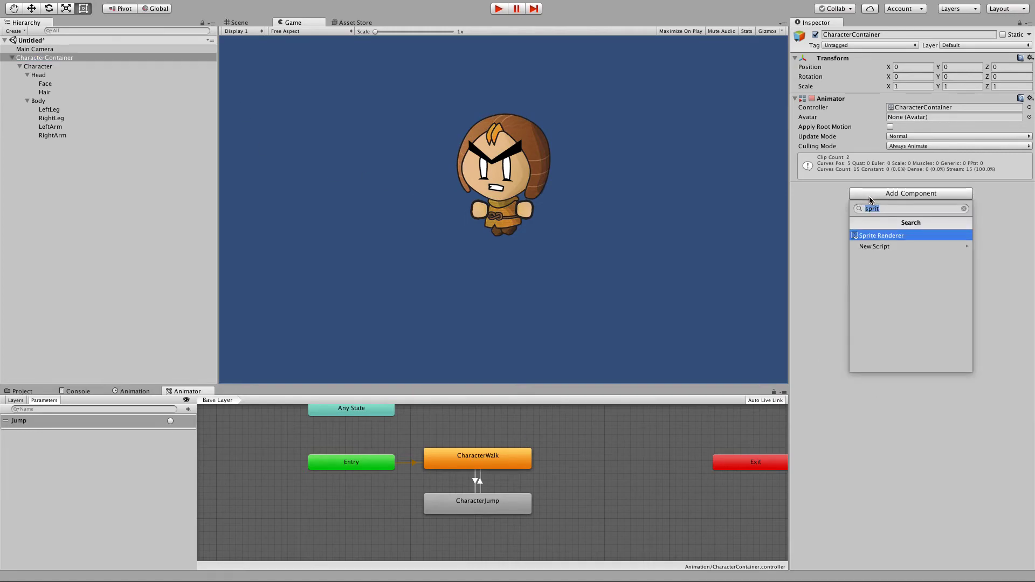
text(Chara)
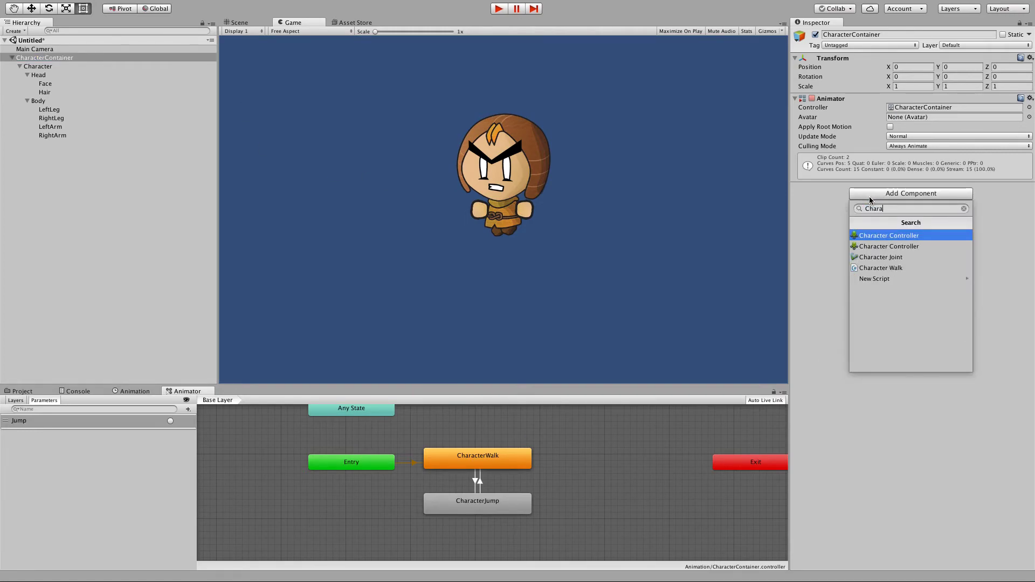
key(Down)
key(Down)
key(Down)
key(Down)
key(Return)
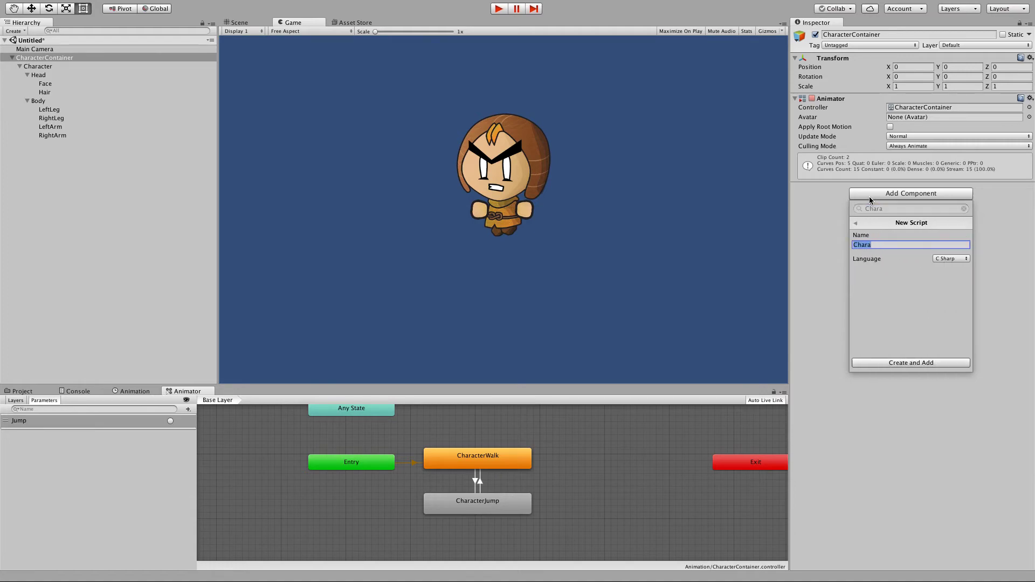
text(Character)
key(Return)
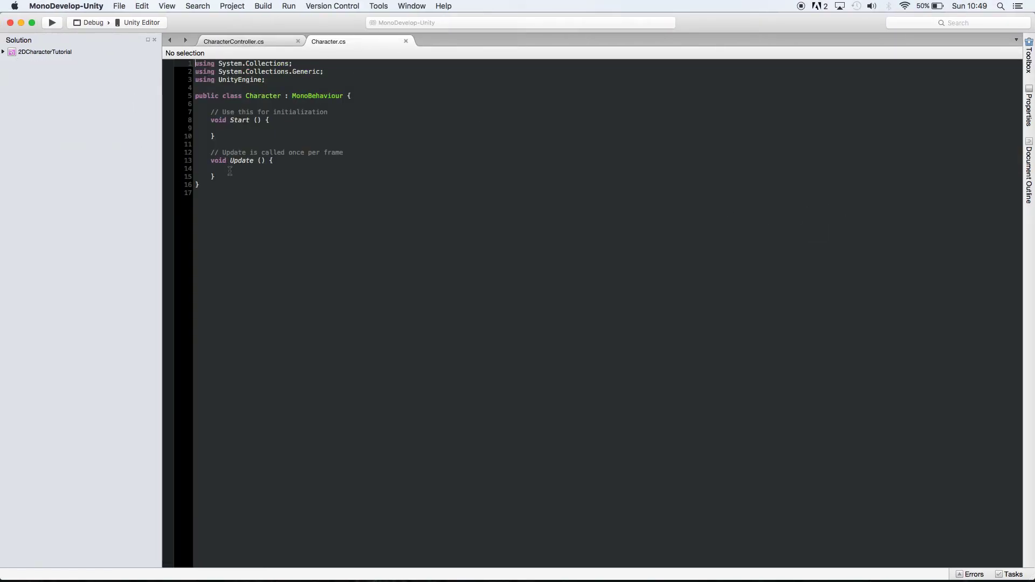
Replace the Start and Update methods in Character.cs with an empty public void Jump() method
drag(221, 176, 210, 111)
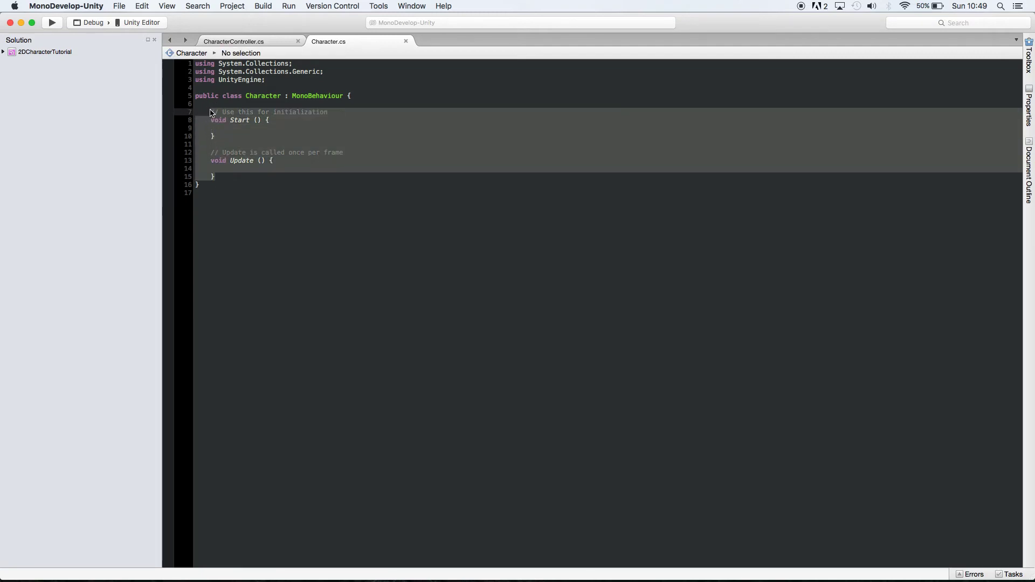
text(public void )
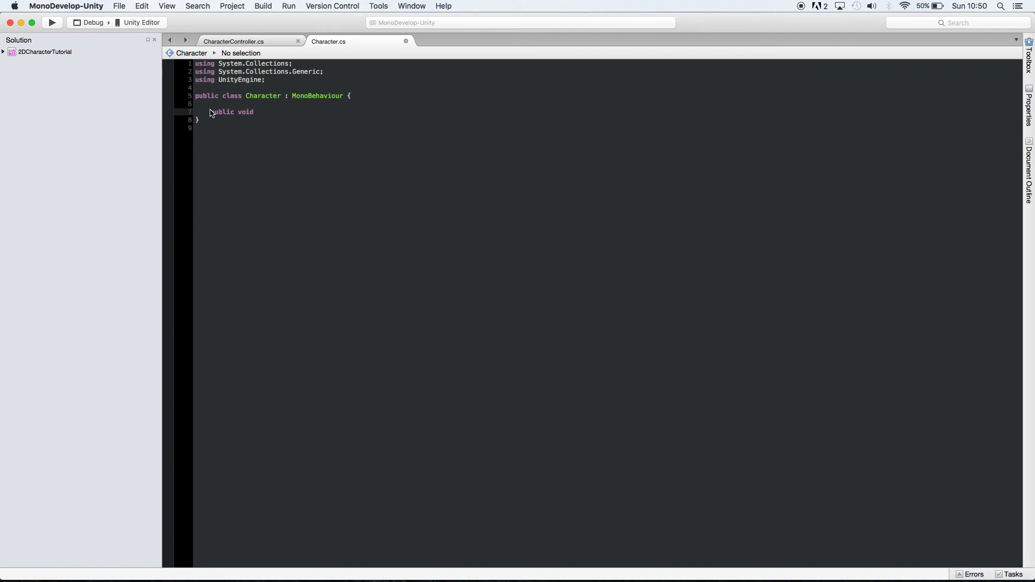
text(Jump())
key(Return)
text({)
key(Return)
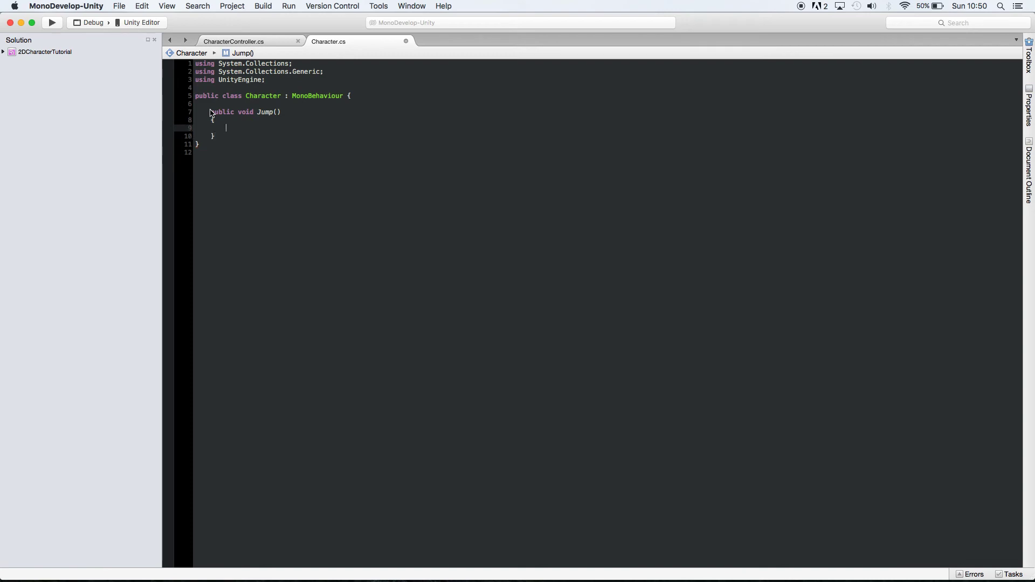
In Jump(), store GetComponent<Animator>() in an Animator variable named anim and call anim.SetTrigger("Jump")
text(Animator anim)
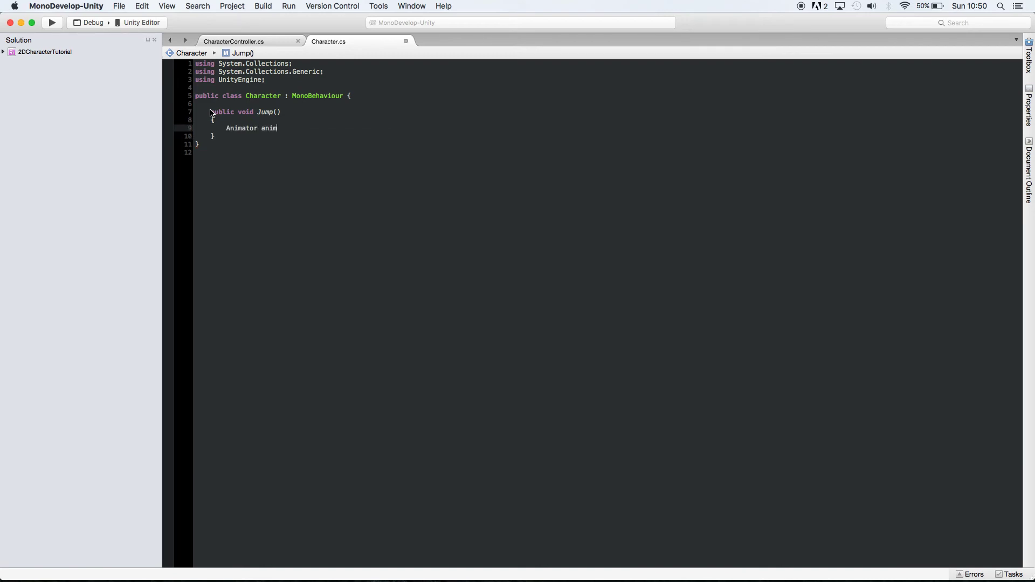
text( = GetComponent<Animator>();)
key(Return)
text(anim.)
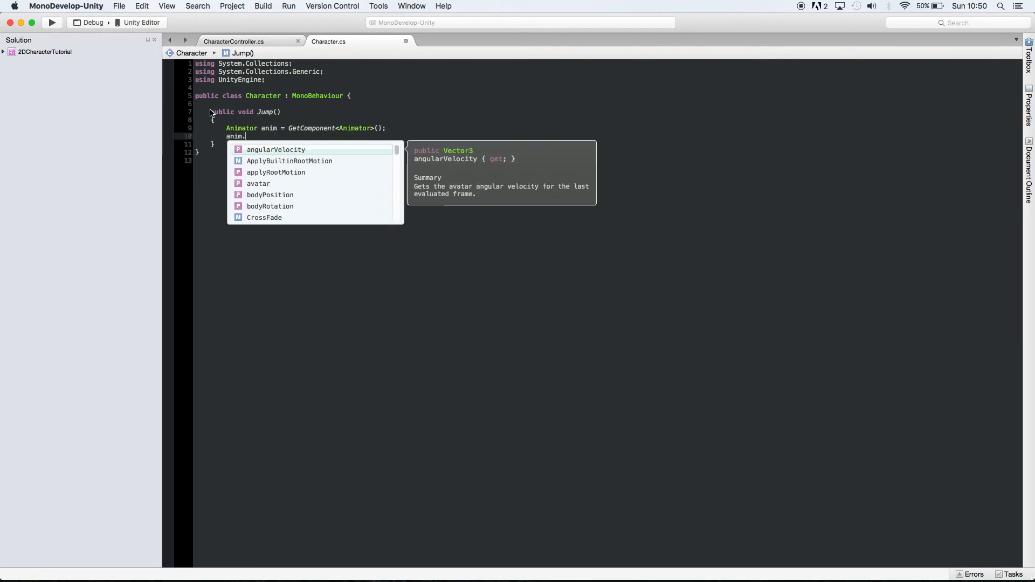
text(setTr)
key(Return)
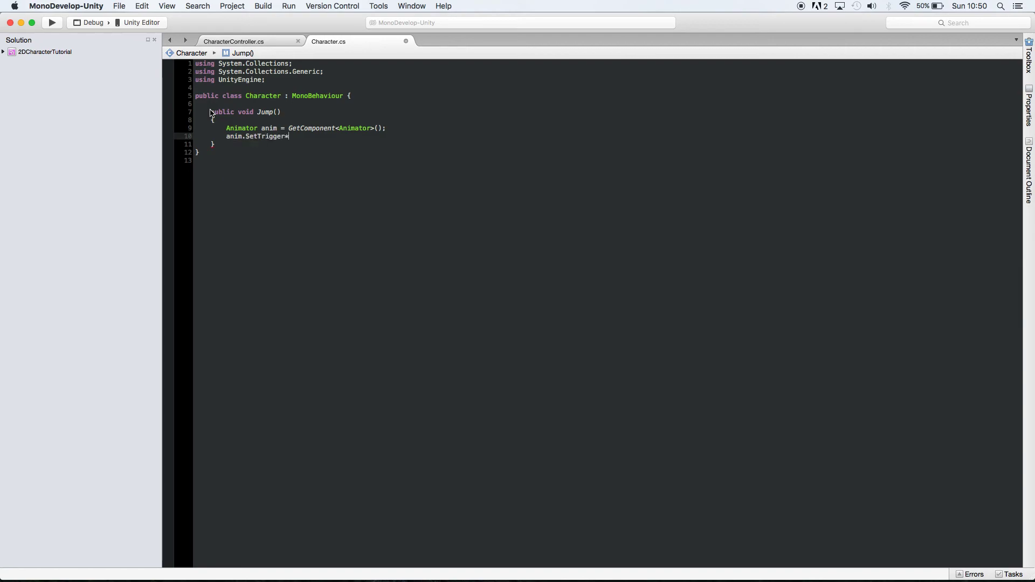
text((")
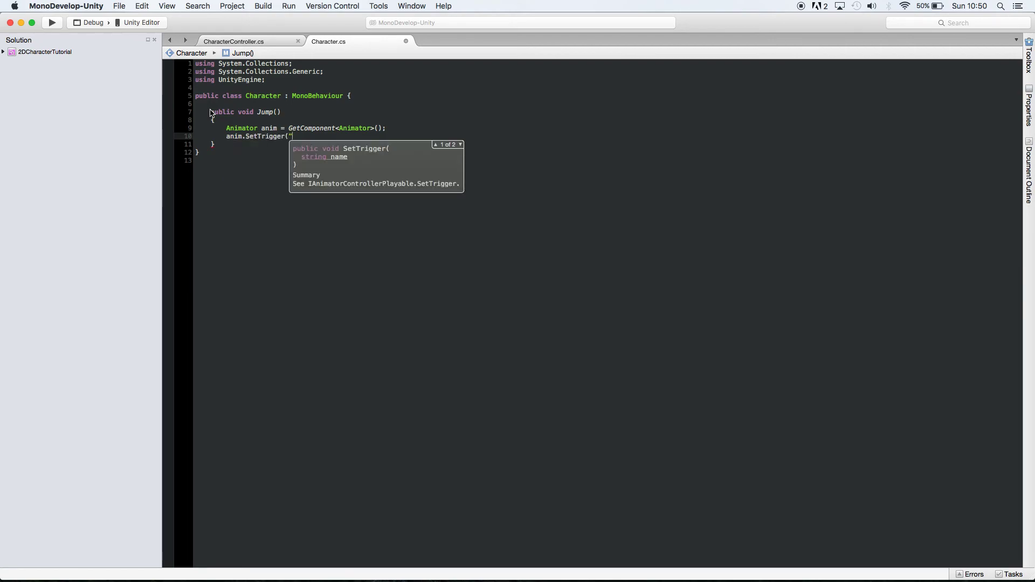
text(Jump");)
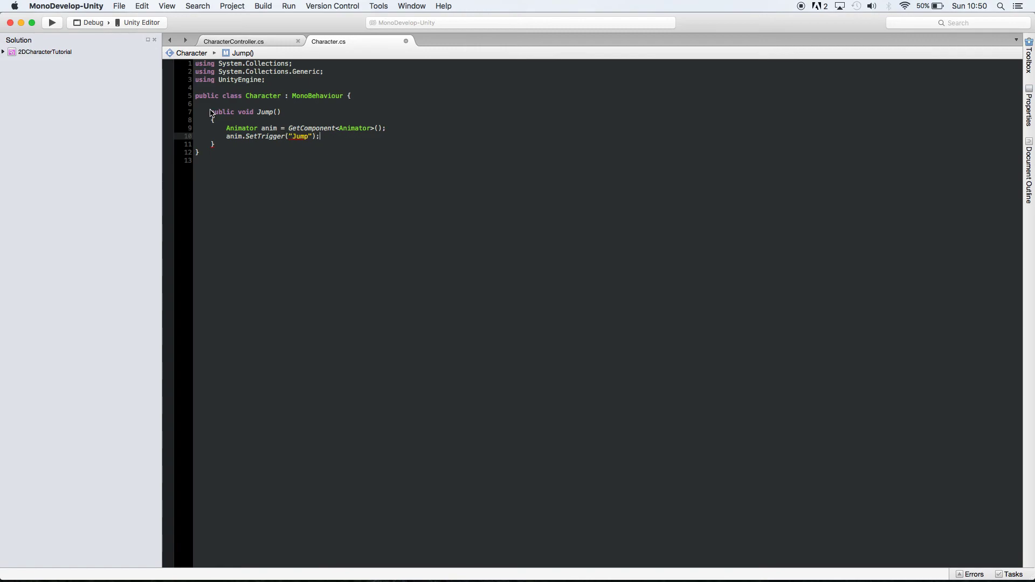
Switch to Unity and move CharacterContainer to X position -2.58
key(super+Tab)
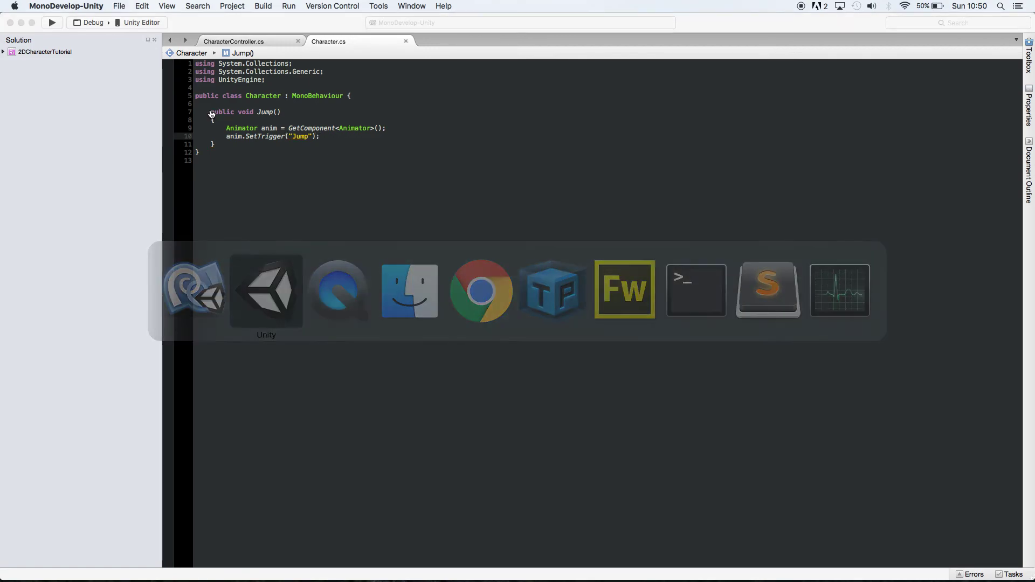
click(32, 58)
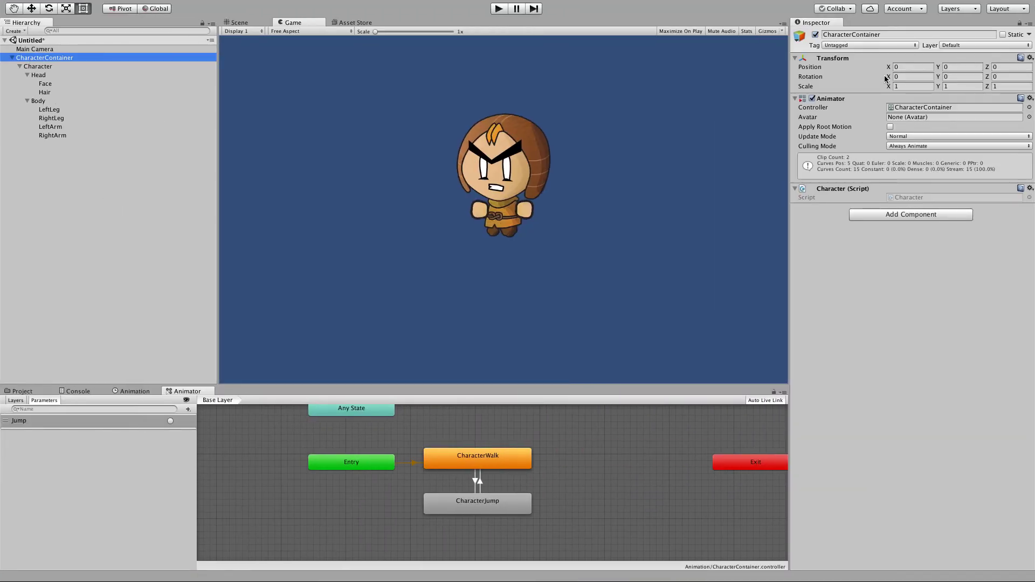
drag(889, 68, 833, 70)
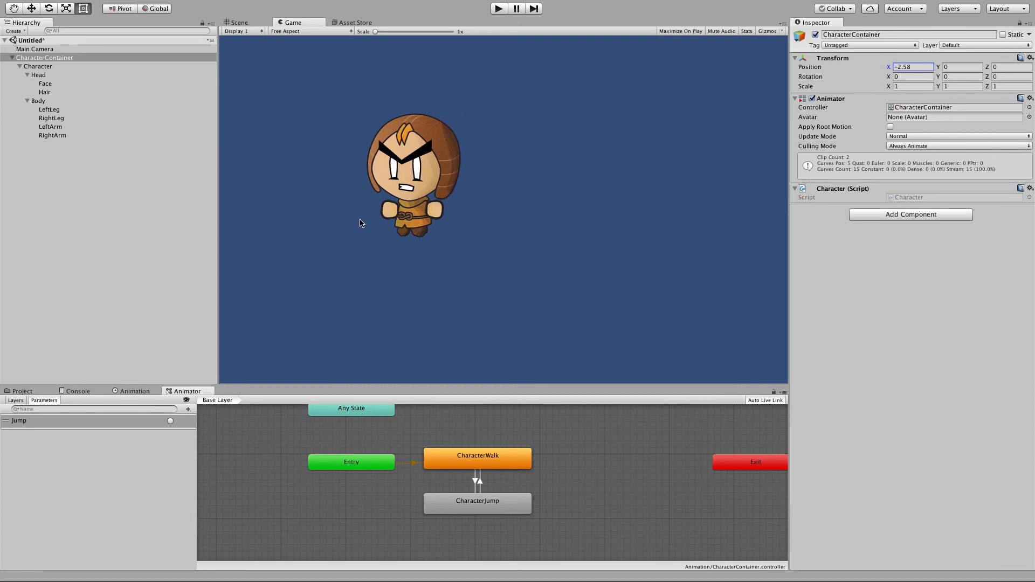
Add a UI button to the scene and set its label text to Jump
right_click(111, 254)
mouse_move(165, 393)
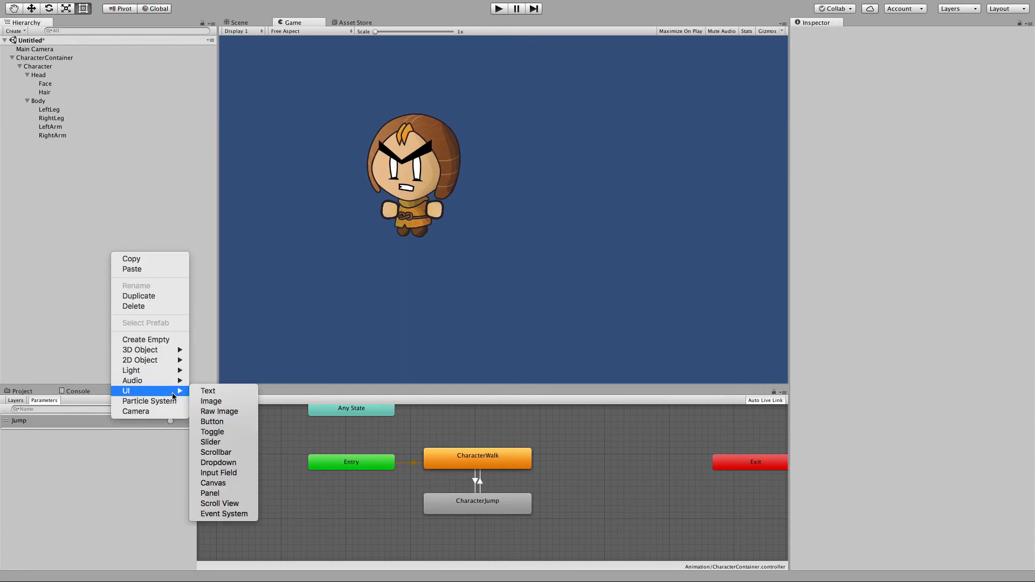
click(212, 422)
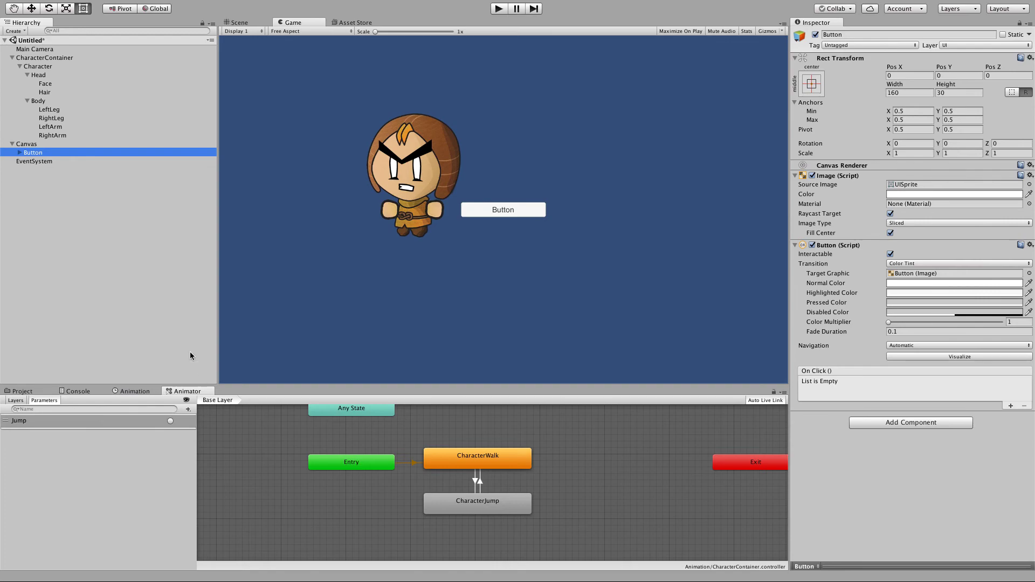
click(20, 152)
click(37, 161)
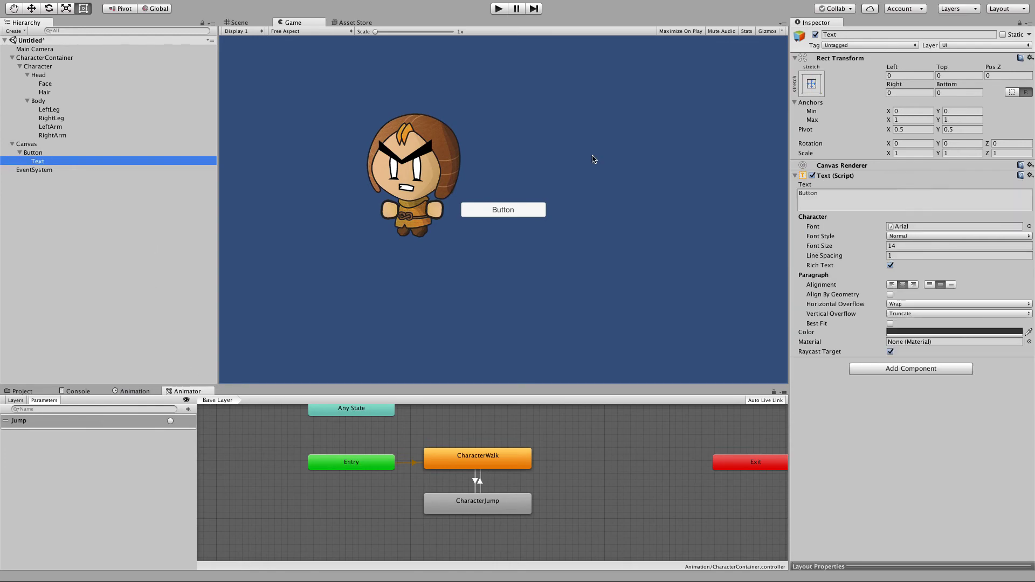
click(861, 197)
text(Jump)
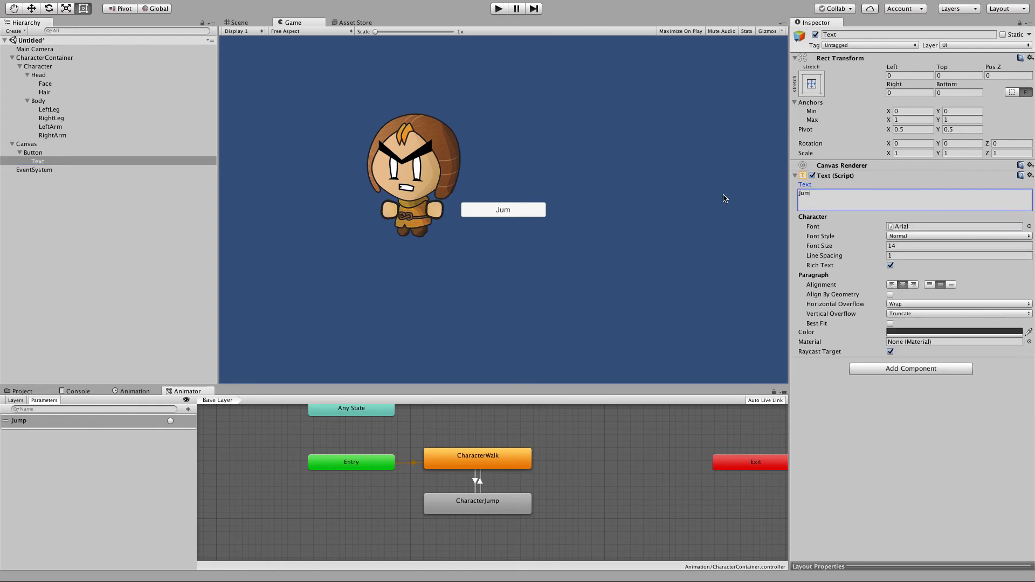
Add an On Click event to the button that targets CharacterContainer and calls Character.Jump
click(44, 160)
click(80, 153)
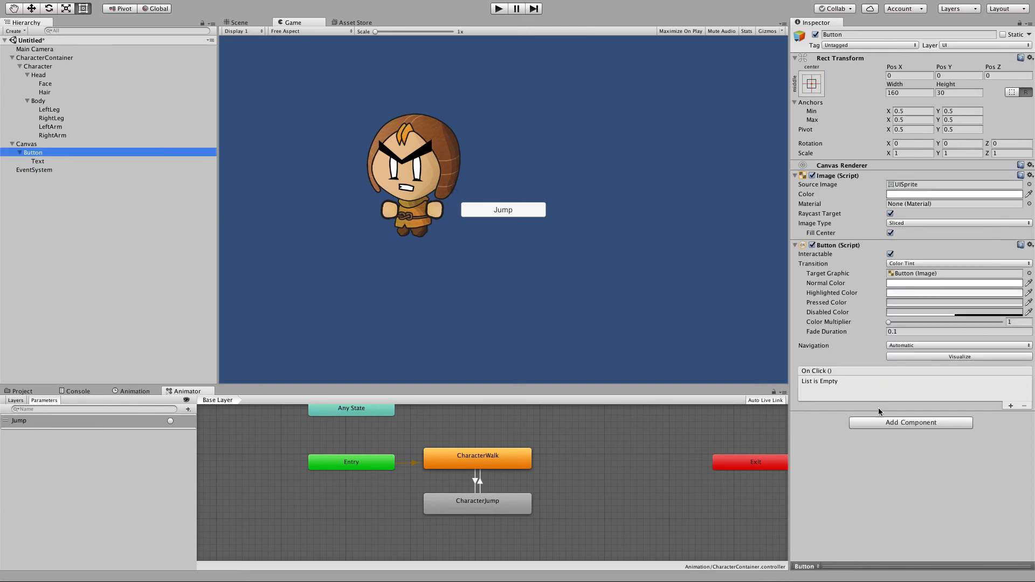
click(1011, 406)
drag(64, 58, 812, 396)
click(897, 384)
mouse_move(900, 436)
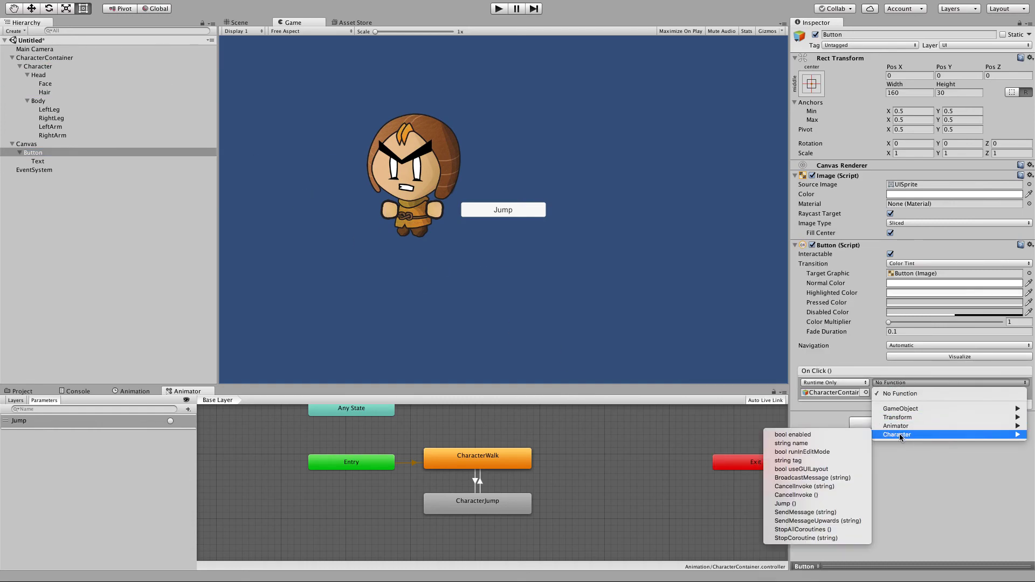
click(811, 504)
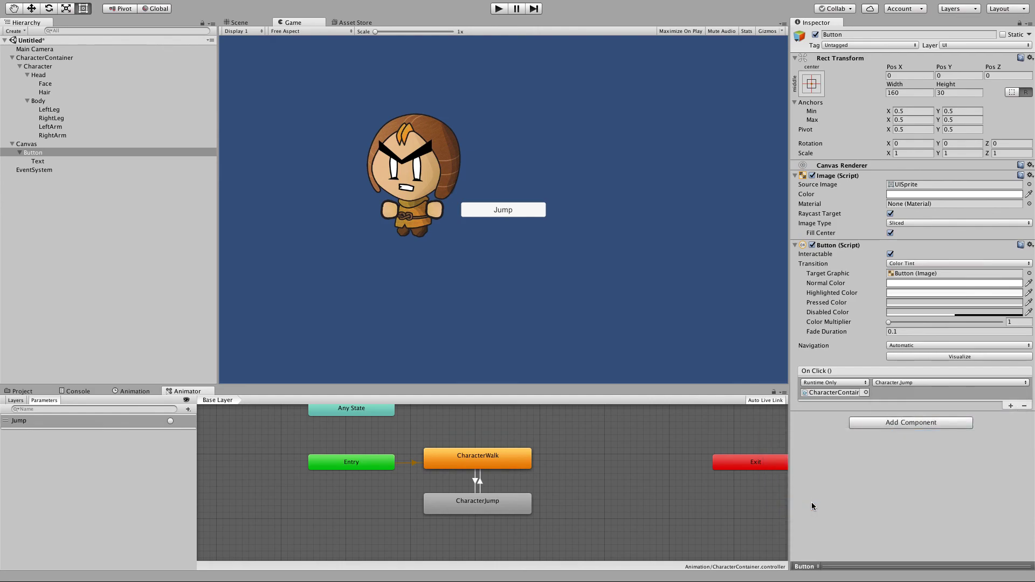
Run the game and trigger the character's jump several times with the Jump button
click(497, 12)
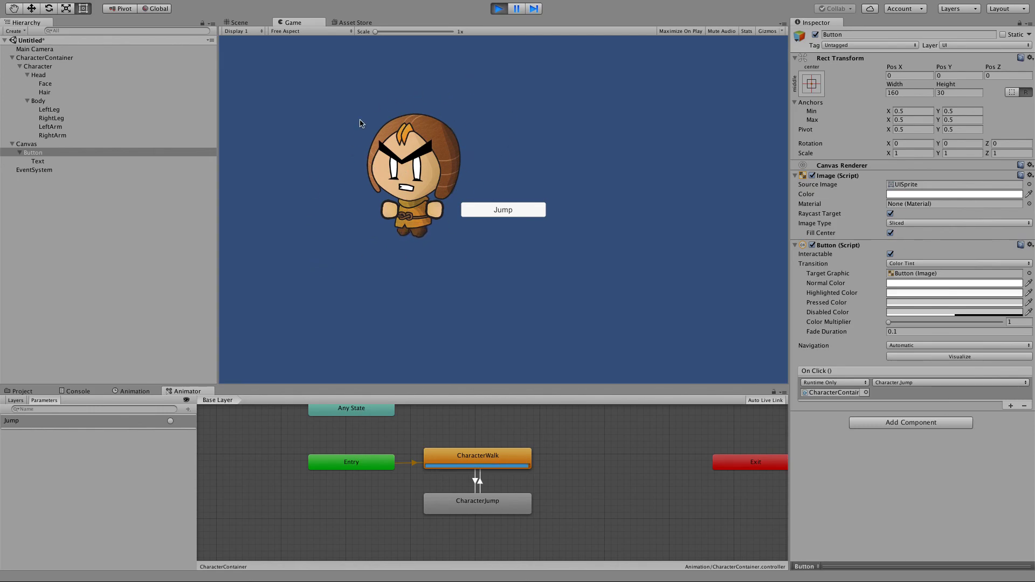
click(500, 215)
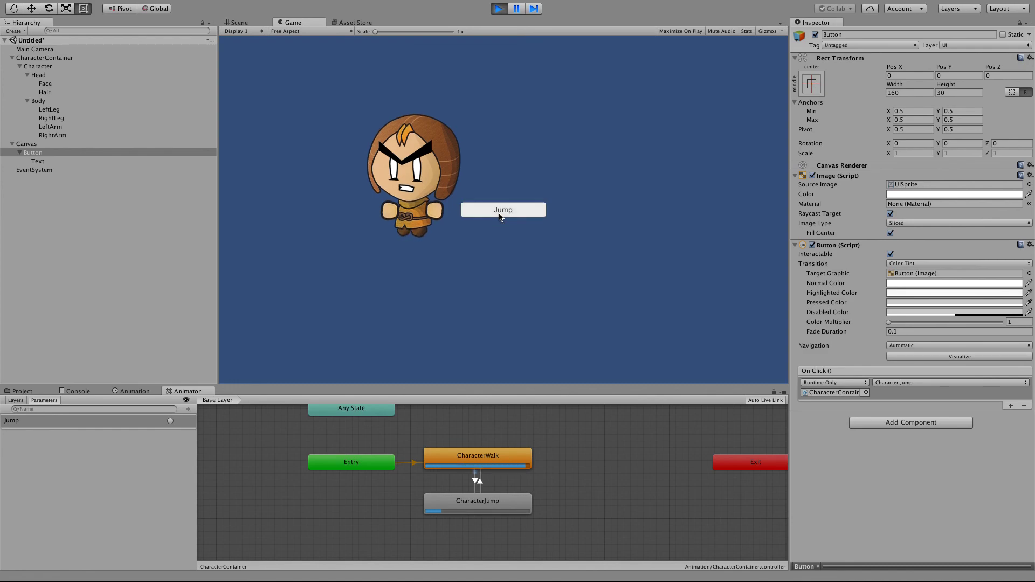
click(500, 216)
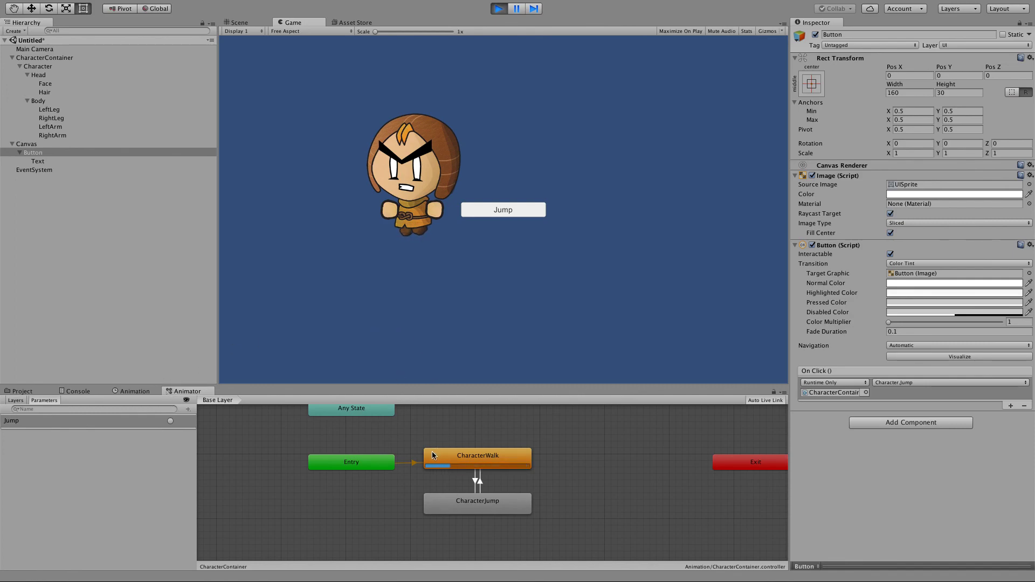
click(500, 217)
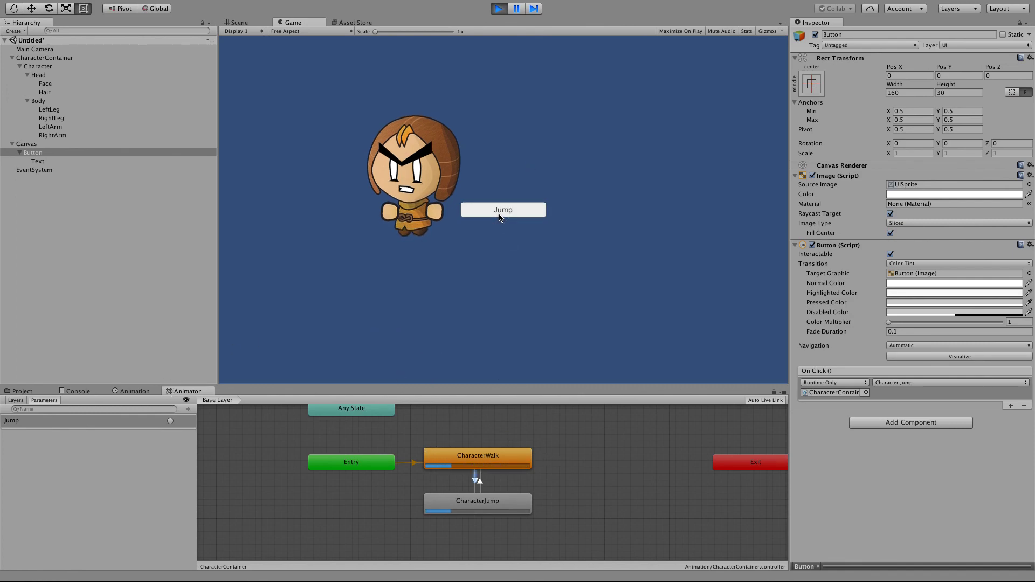
click(499, 217)
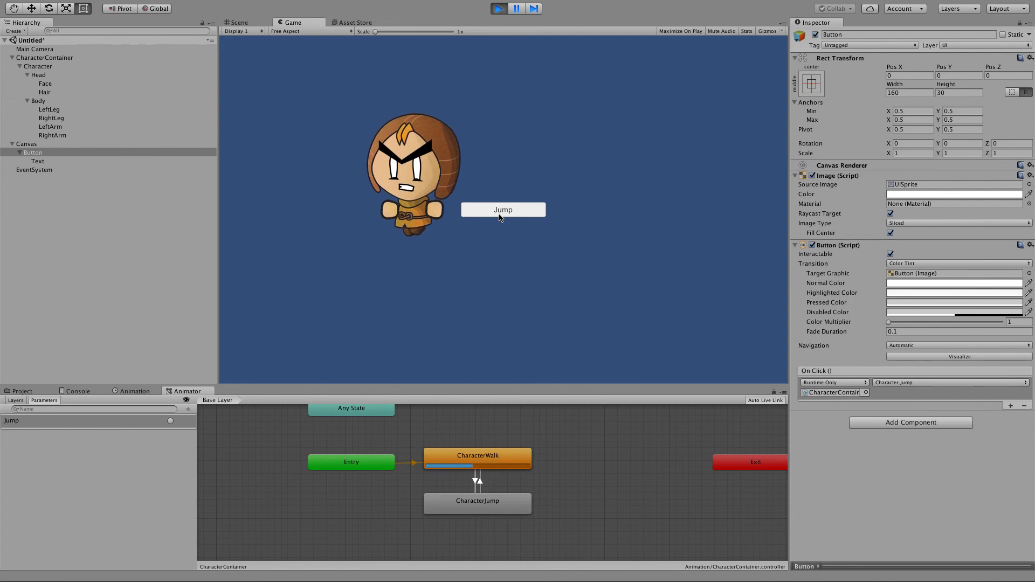